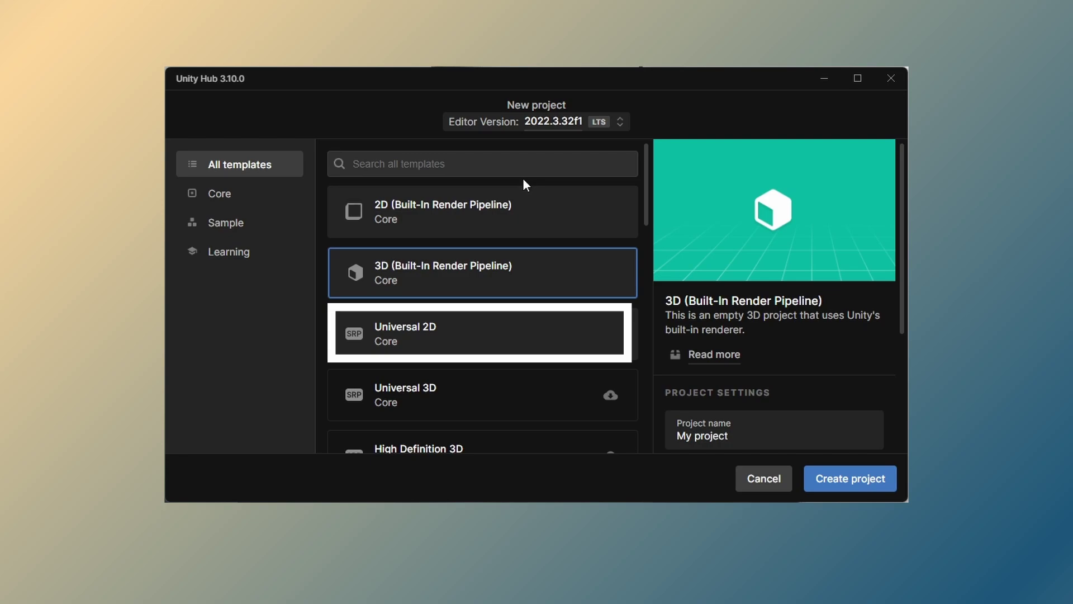
Create a new project named Shader-Glow from the Universal 2D template.
{"action": "left_click", "coordinate": [447, 339]}
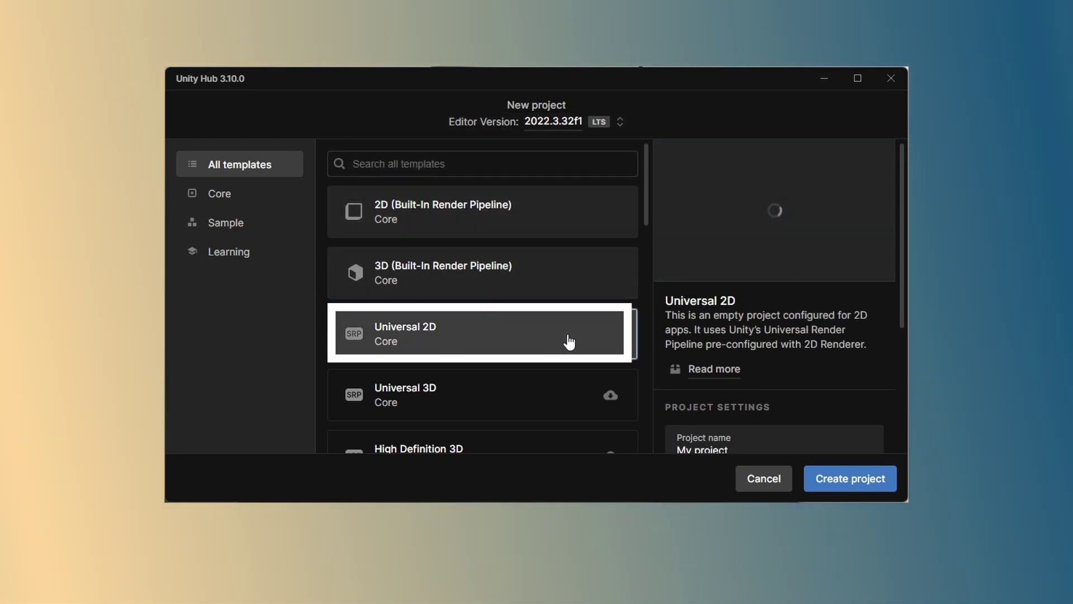
{"action": "left_click", "coordinate": [737, 444]}
{"action": "key", "text": "BackSpace"}
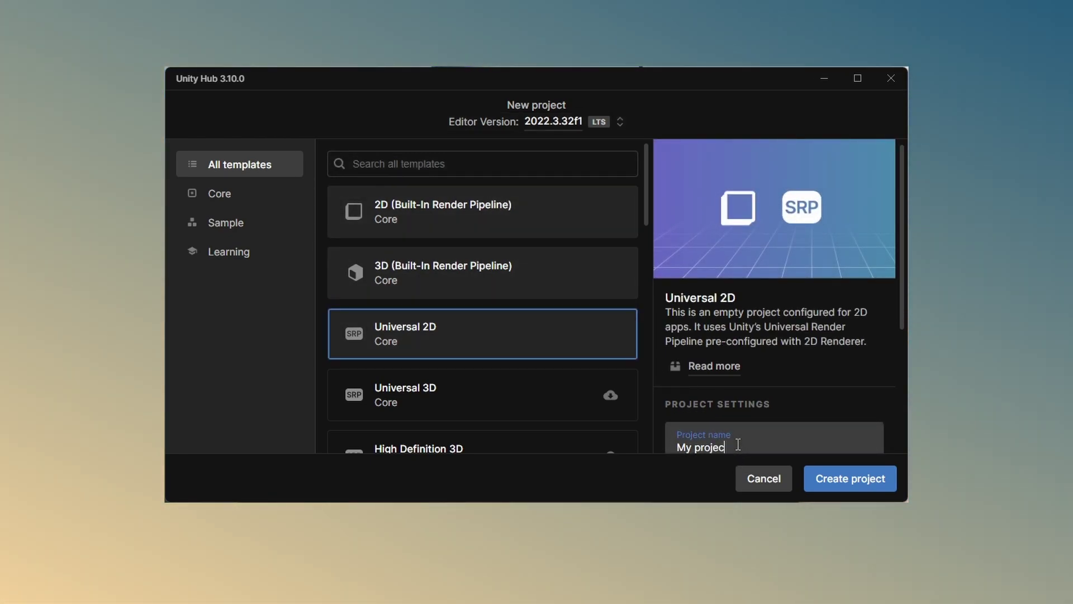
{"action": "key", "text": "BackSpace"}
{"action": "key", "text": "BackSpace"}
{"action": "key", "text": "BackSpace"}
{"action": "key", "text": "BackSpace"}
{"action": "key", "text": "BackSpace"}
{"action": "key", "text": "BackSpace"}
{"action": "key", "text": "BackSpace"}
{"action": "key", "text": "BackSpace"}
{"action": "key", "text": "BackSpace"}
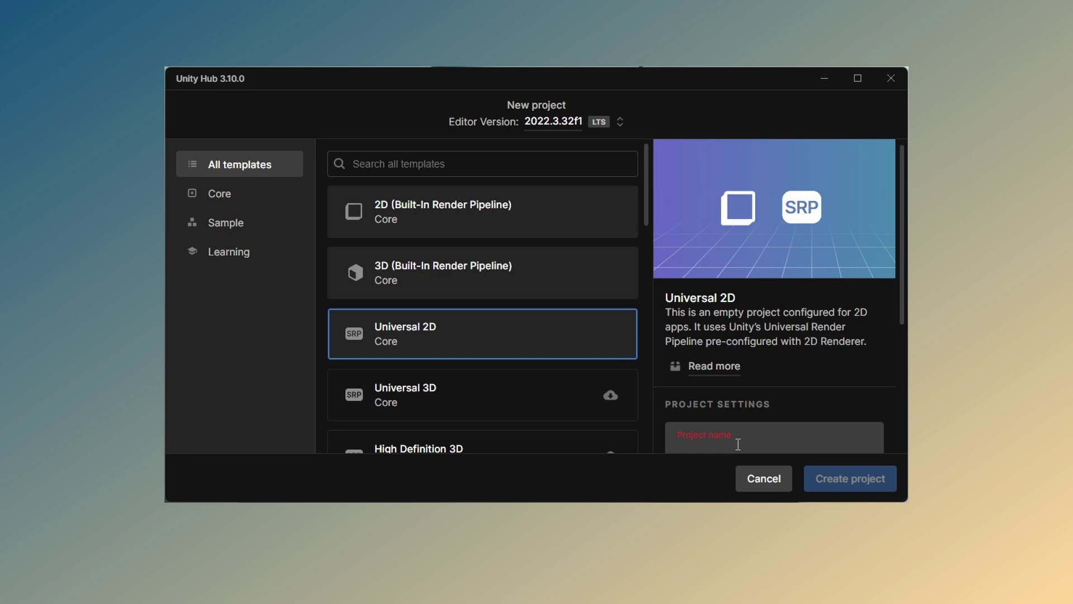
{"action": "type", "text": "S"}
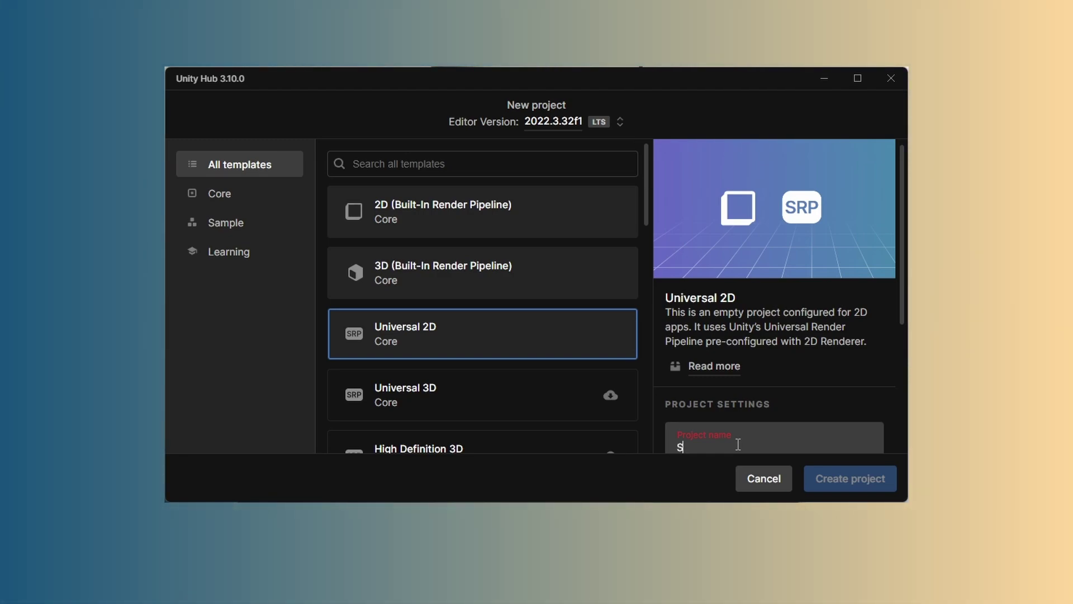
{"action": "type", "text": "hader"}
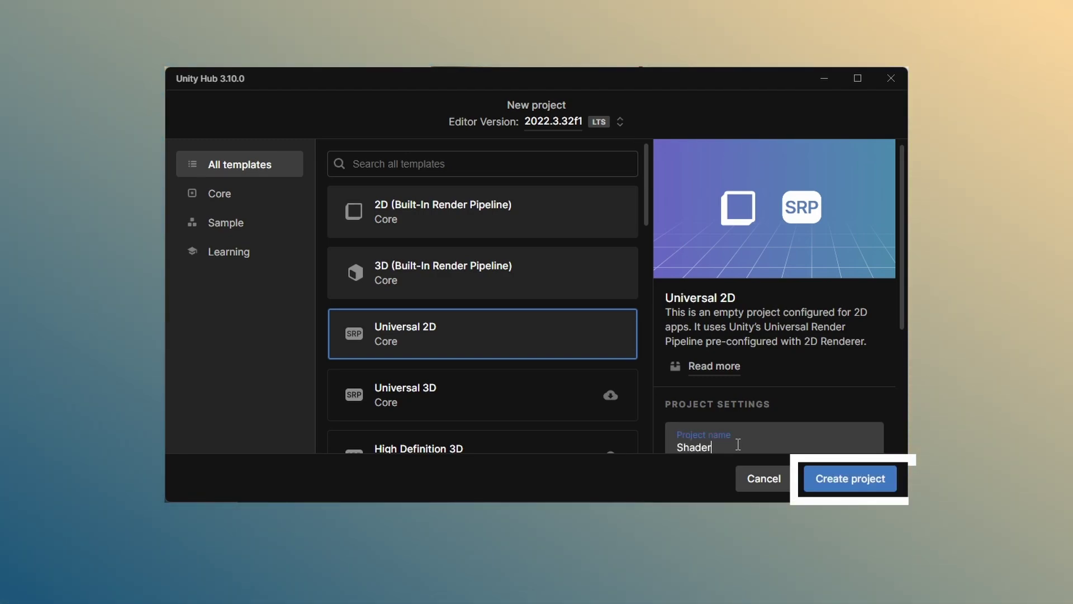
{"action": "type", "text": "-Glow"}
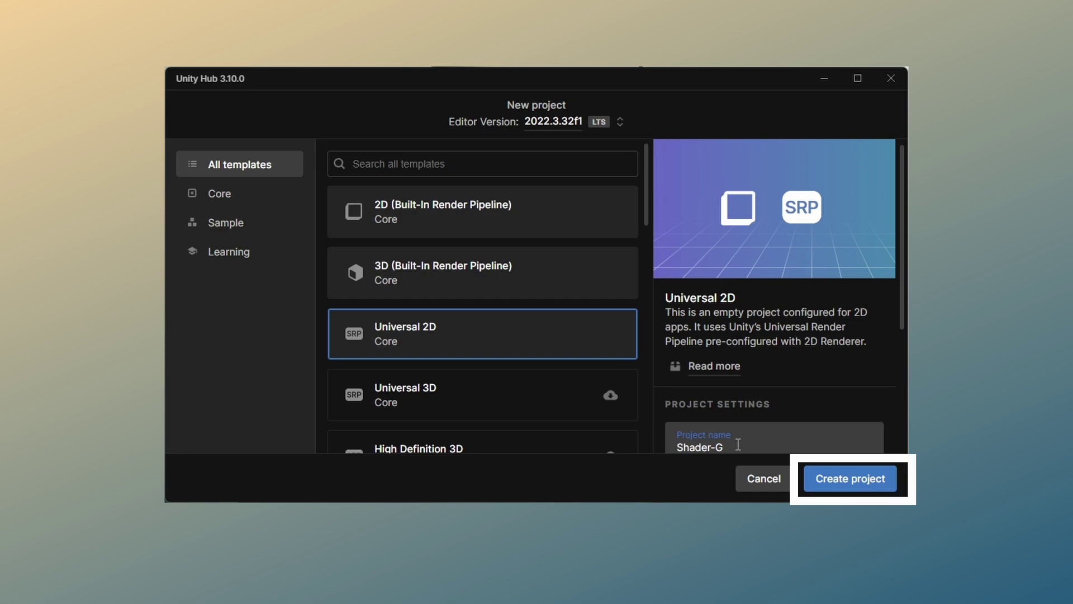
{"action": "left_click", "coordinate": [854, 485]}
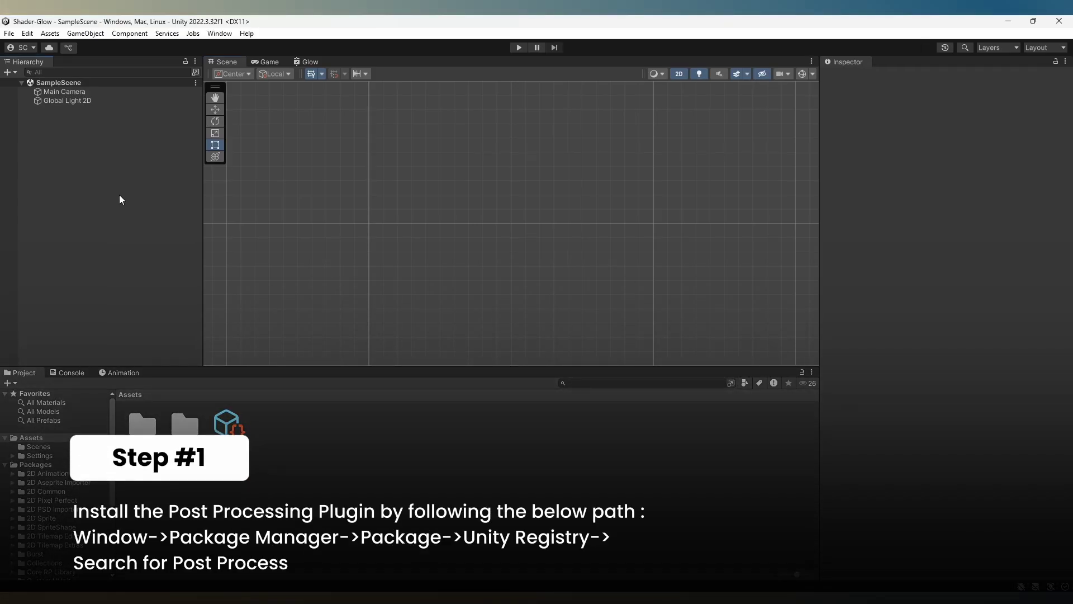
Install the Post Processing package from the Unity Registry, searching for "post", and close the Package Manager.
{"action": "left_click", "coordinate": [219, 34]}
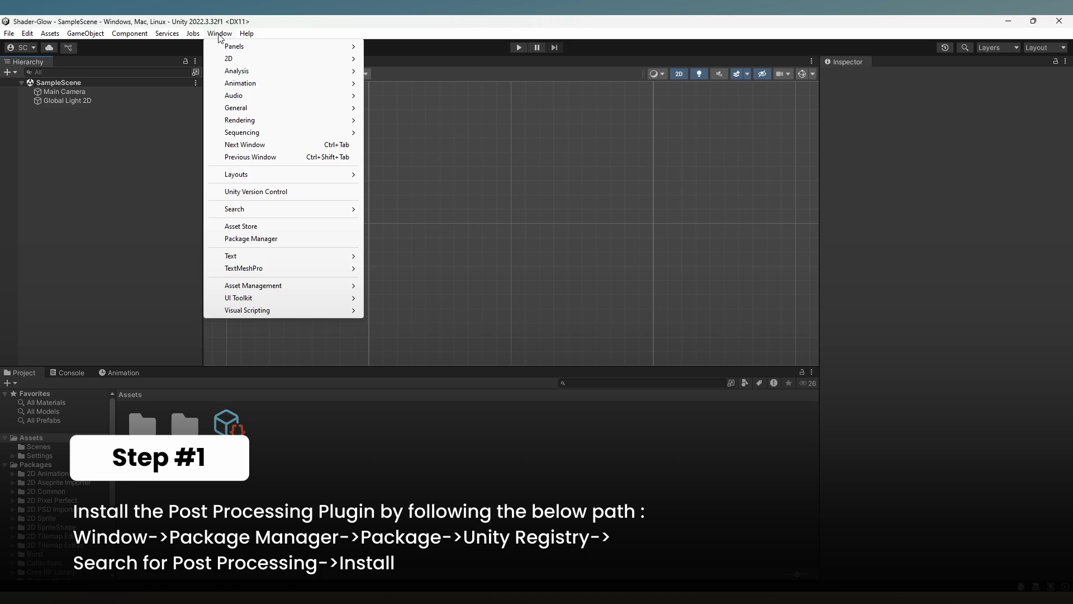
{"action": "left_click", "coordinate": [260, 239]}
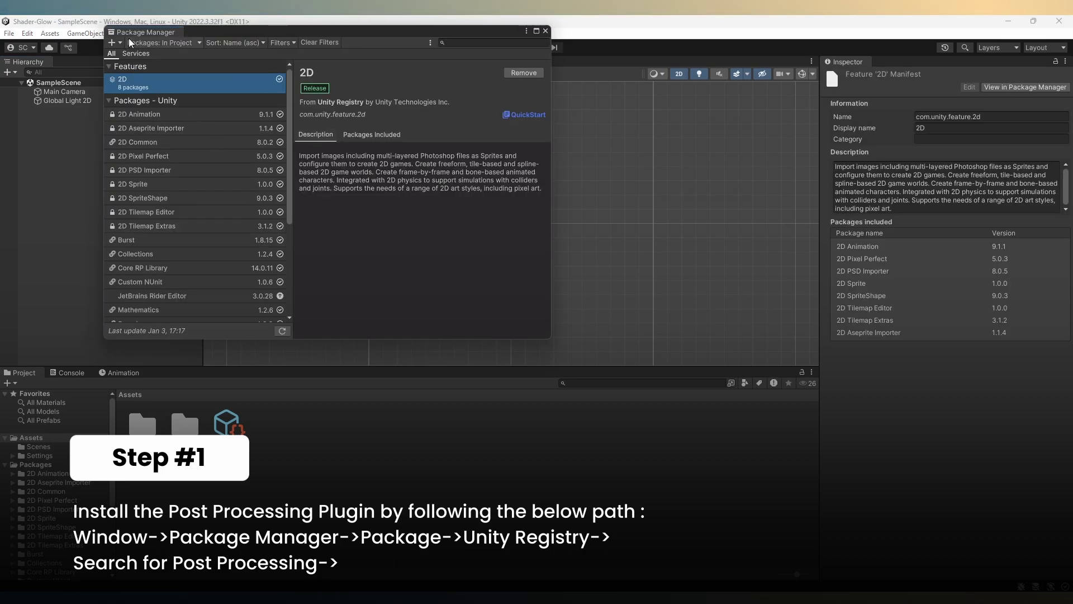
{"action": "left_click", "coordinate": [159, 44]}
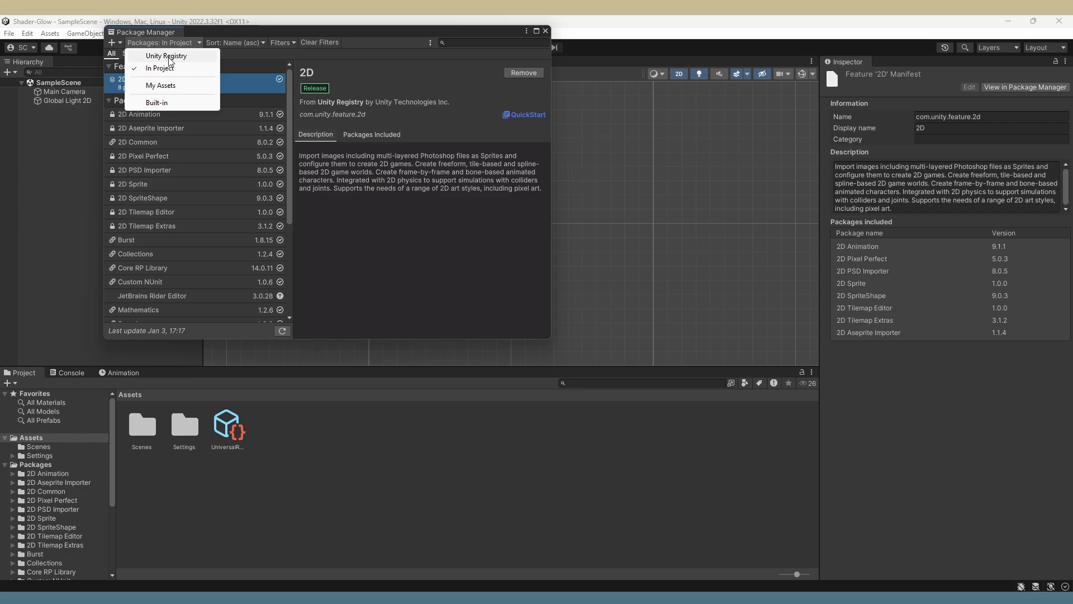
{"action": "left_click", "coordinate": [165, 56]}
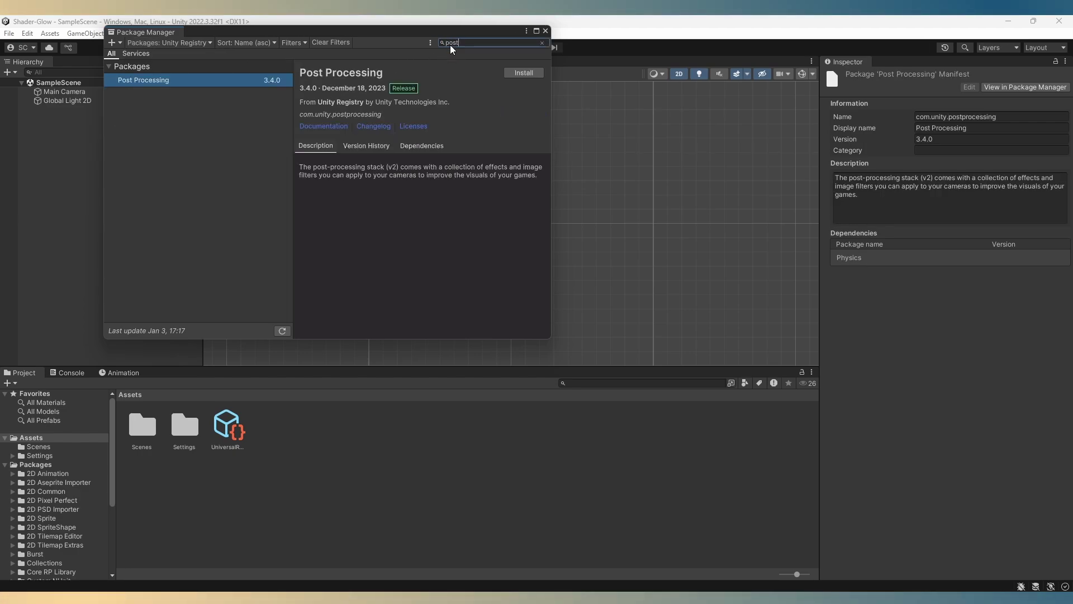
{"action": "left_click", "coordinate": [525, 73]}
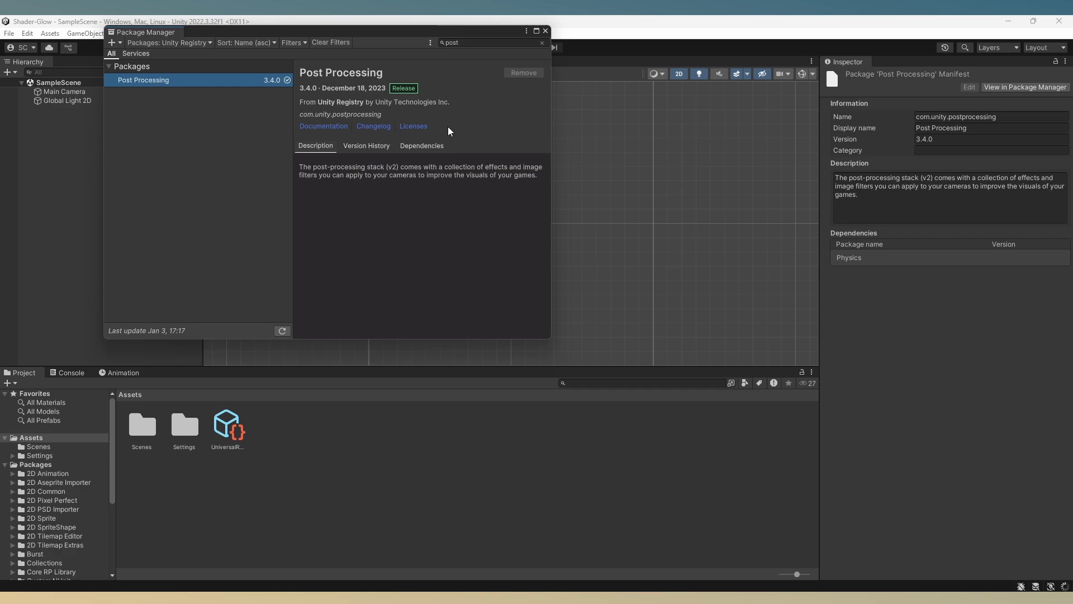
{"action": "left_click", "coordinate": [545, 31]}
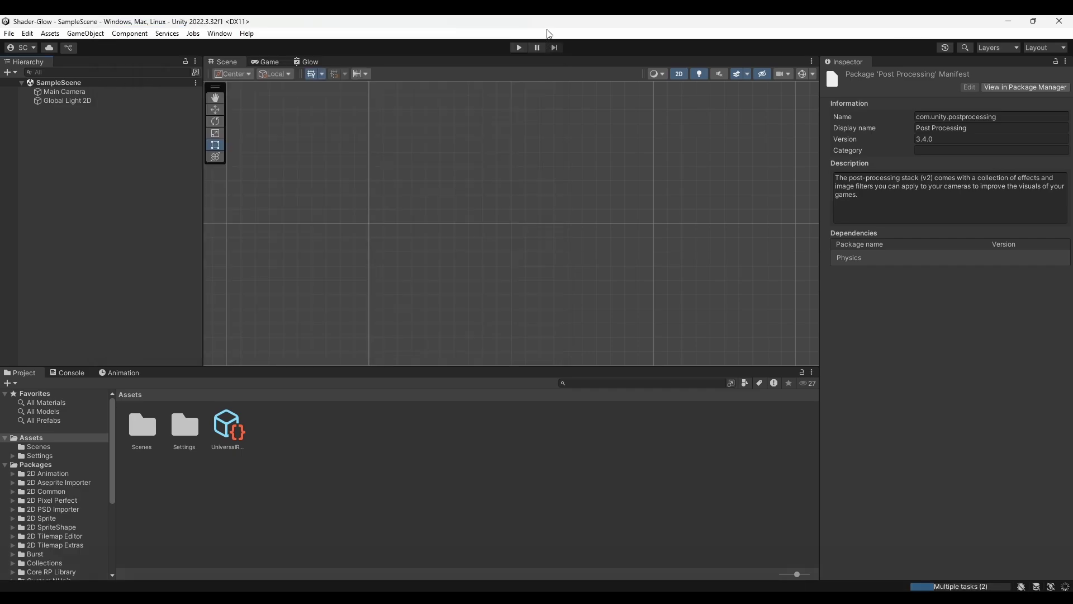
Enable Post Processing on the Main Camera and deselect it.
{"action": "left_click", "coordinate": [75, 89]}
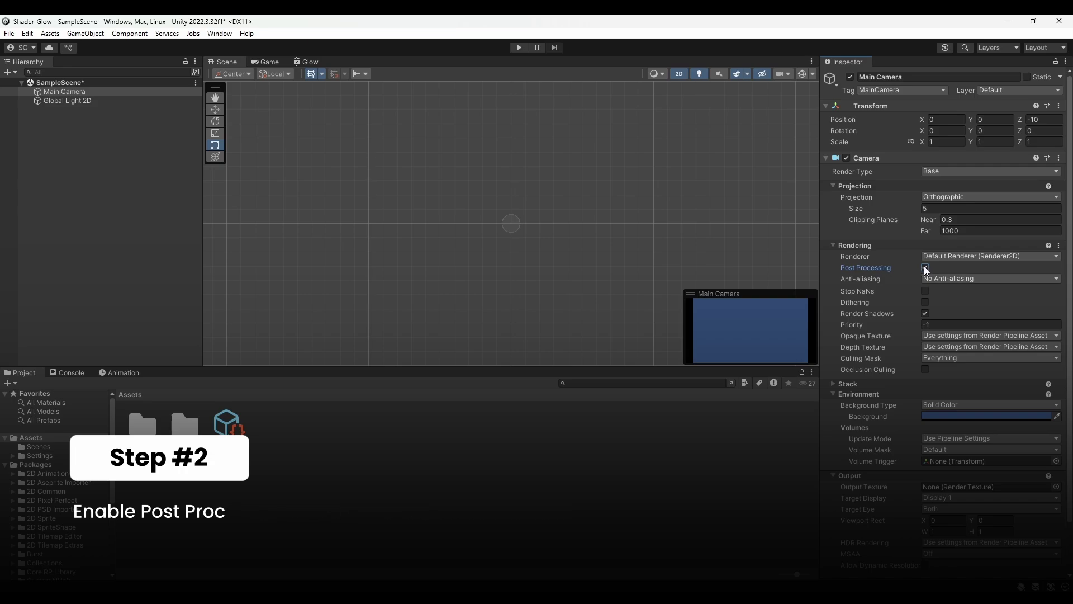
{"action": "left_click", "coordinate": [56, 146]}
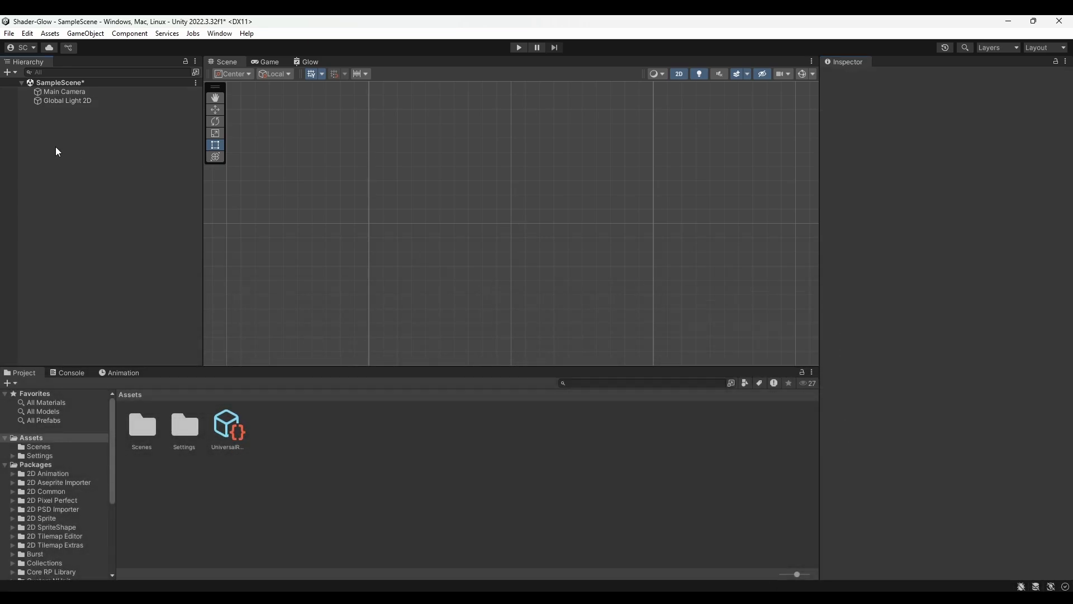
Add a Global Volume object to the scene and create a new volume profile for it.
{"action": "right_click", "coordinate": [55, 147]}
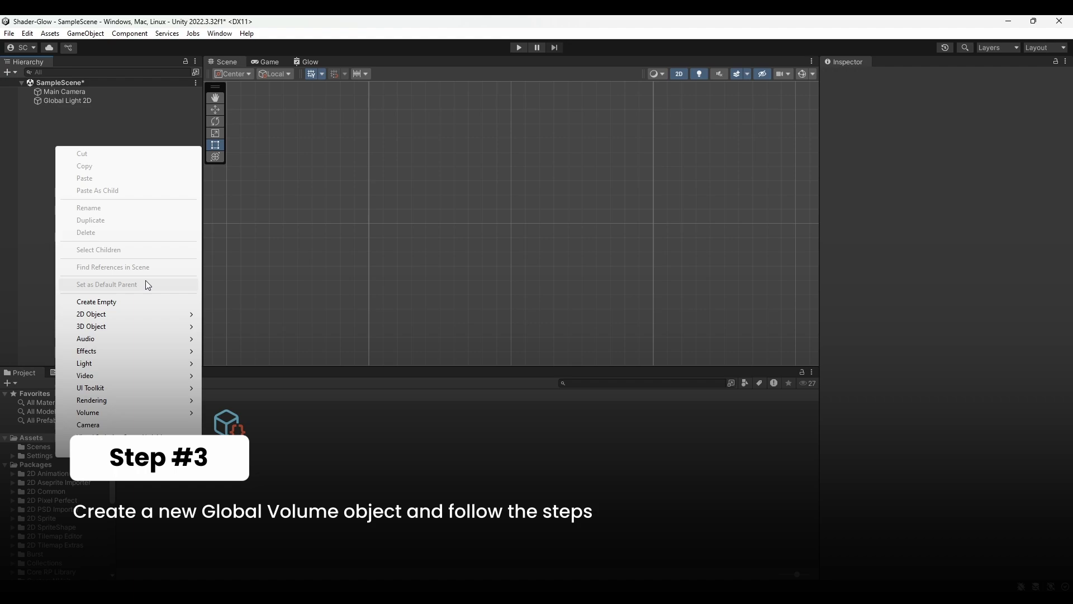
{"action": "mouse_move", "coordinate": [194, 415]}
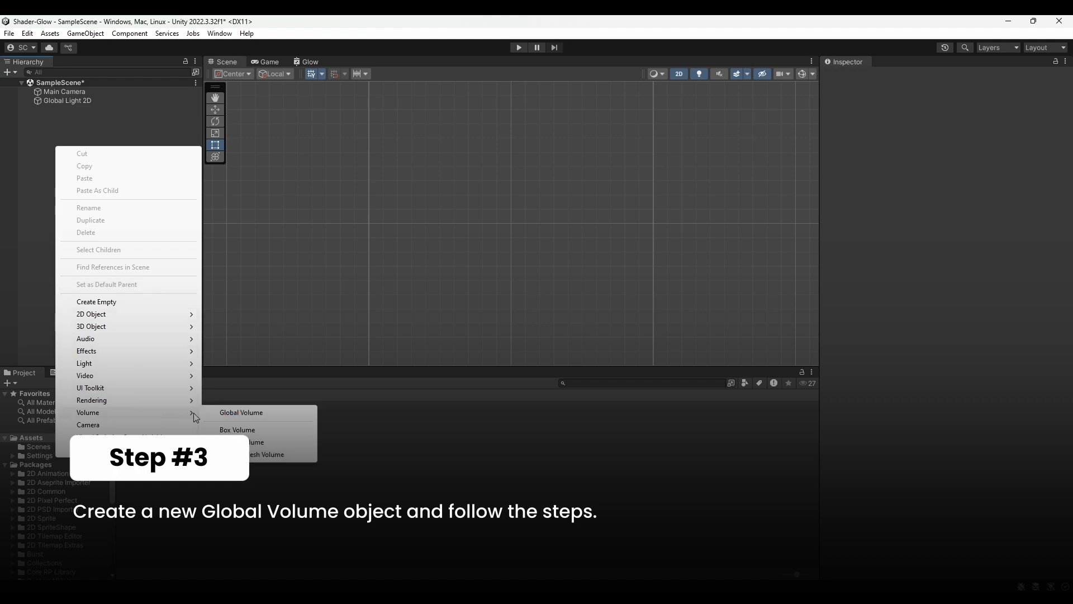
{"action": "left_click", "coordinate": [262, 414]}
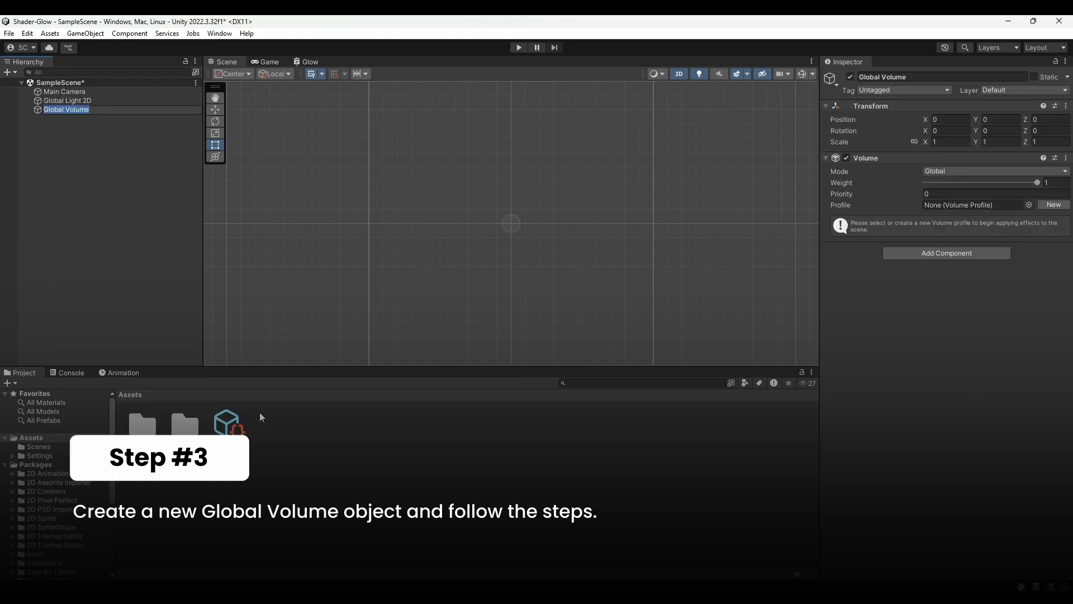
{"action": "left_click", "coordinate": [1053, 204]}
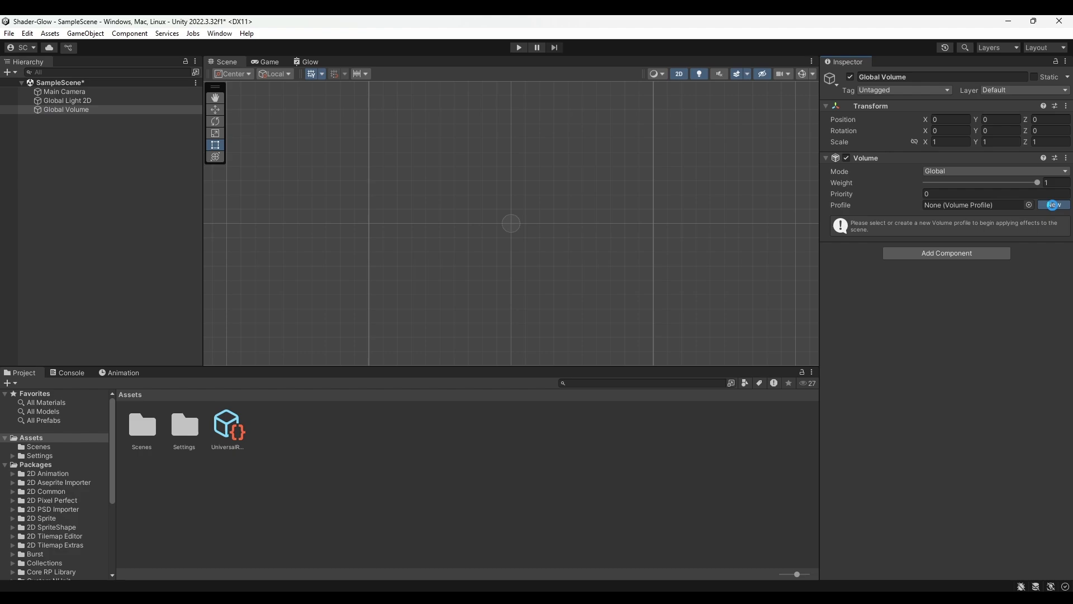
Add a Bloom post-processing override to the Global Volume with threshold 1 and intensity 0.8.
{"action": "left_click", "coordinate": [976, 247]}
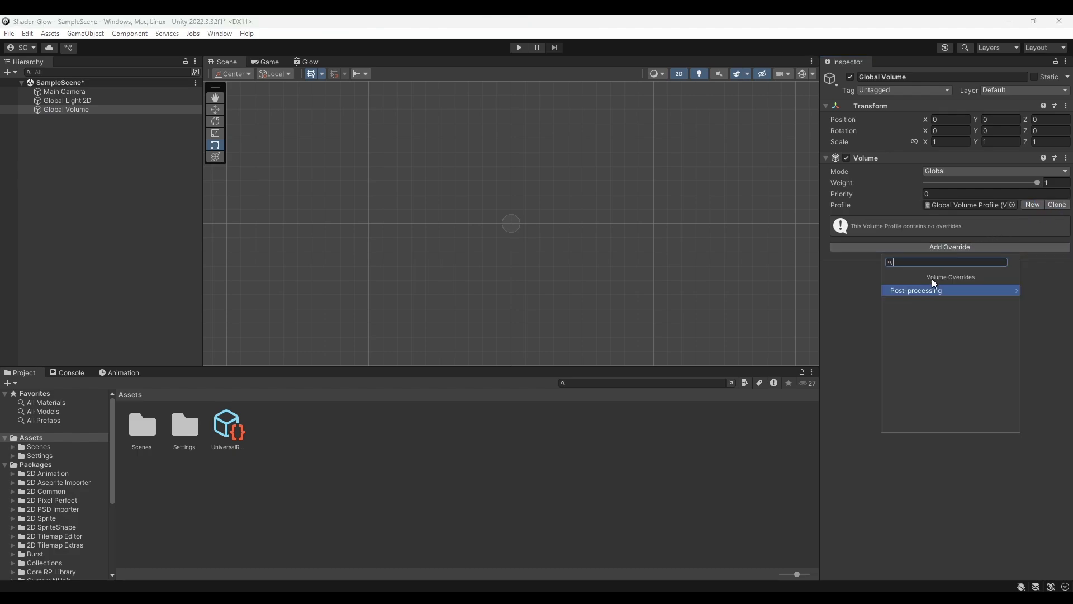
{"action": "left_click", "coordinate": [923, 291]}
{"action": "left_click", "coordinate": [917, 291]}
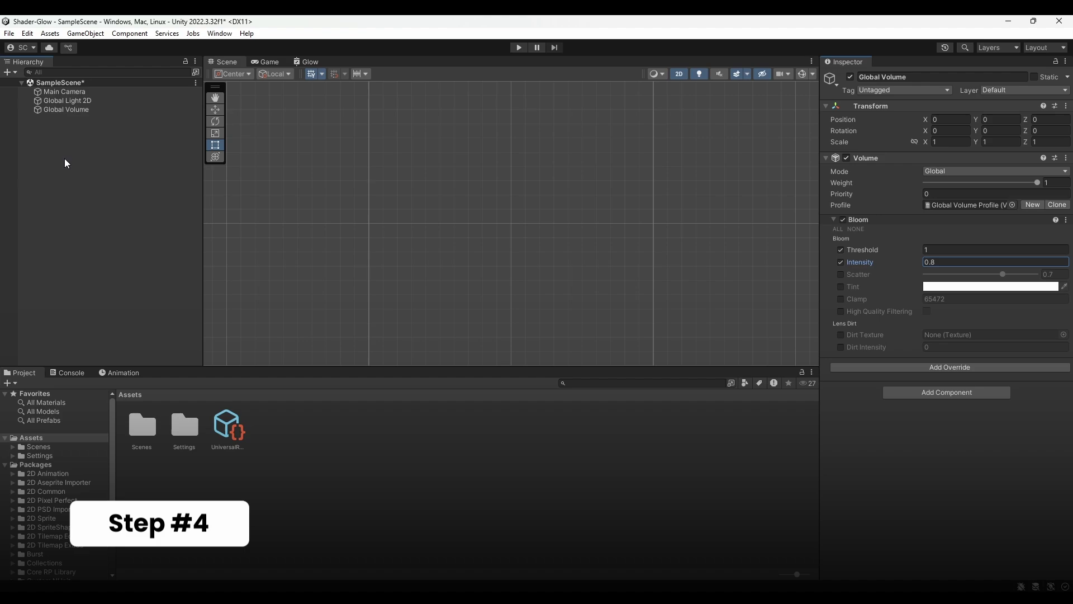
Create a 2D Square sprite object in the scene, keeping its default name.
{"action": "right_click", "coordinate": [65, 159]}
{"action": "mouse_move", "coordinate": [175, 333]}
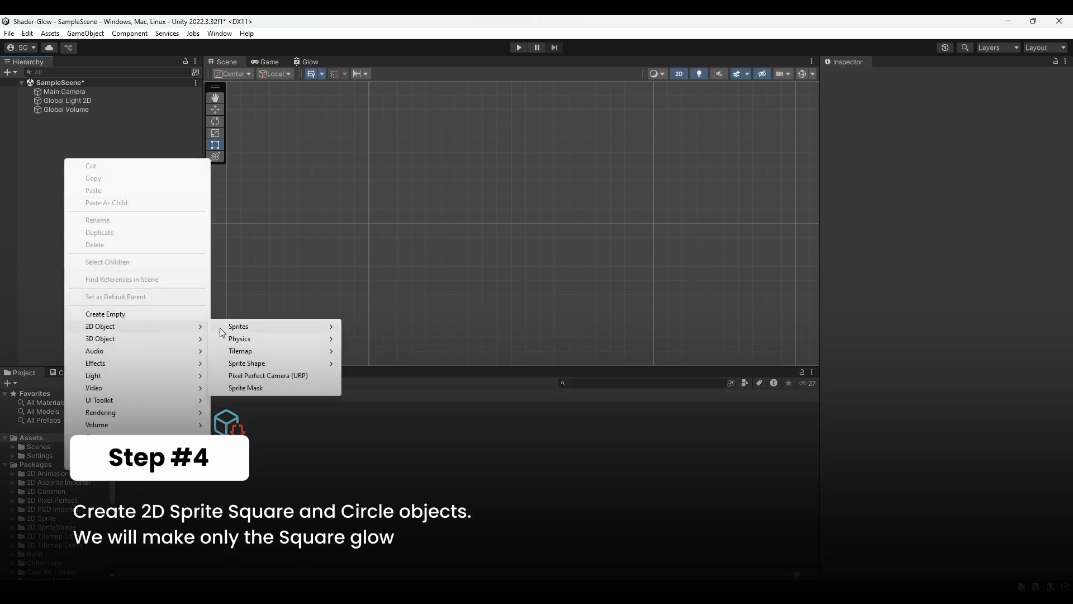
{"action": "mouse_move", "coordinate": [289, 331]}
{"action": "left_click", "coordinate": [370, 400]}
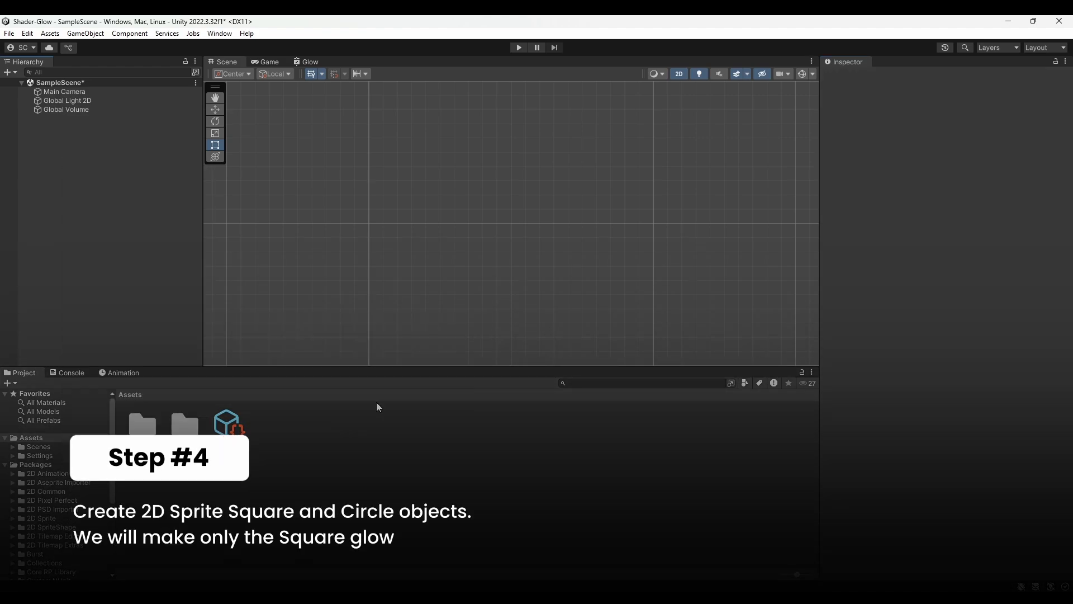
{"action": "left_click", "coordinate": [89, 197]}
Create a 2D Circle sprite object in the scene, keeping its default name.
{"action": "right_click", "coordinate": [53, 164]}
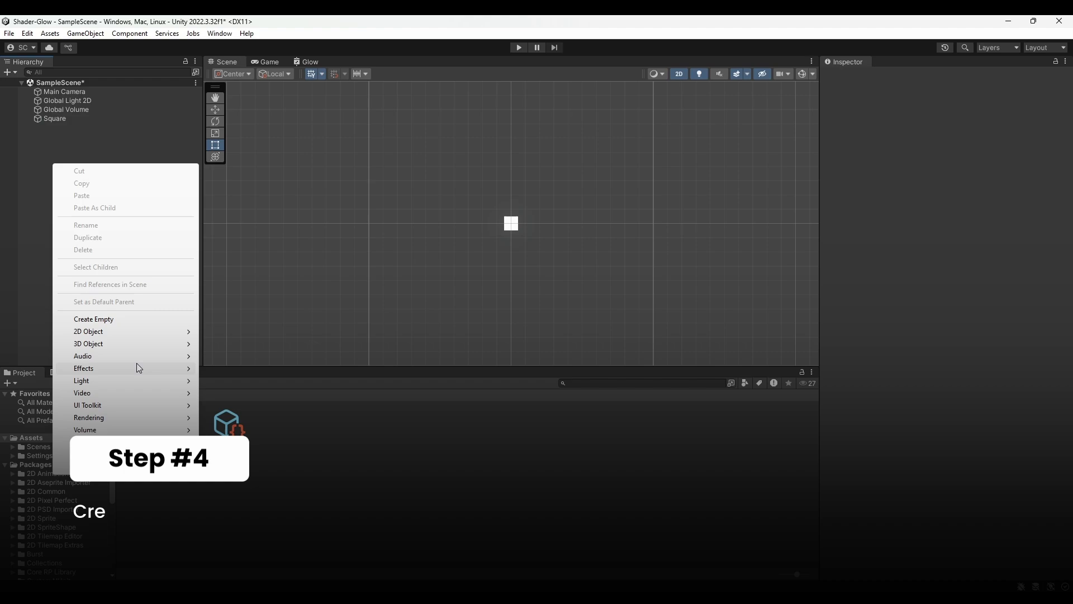
{"action": "mouse_move", "coordinate": [170, 331]}
{"action": "mouse_move", "coordinate": [290, 331]}
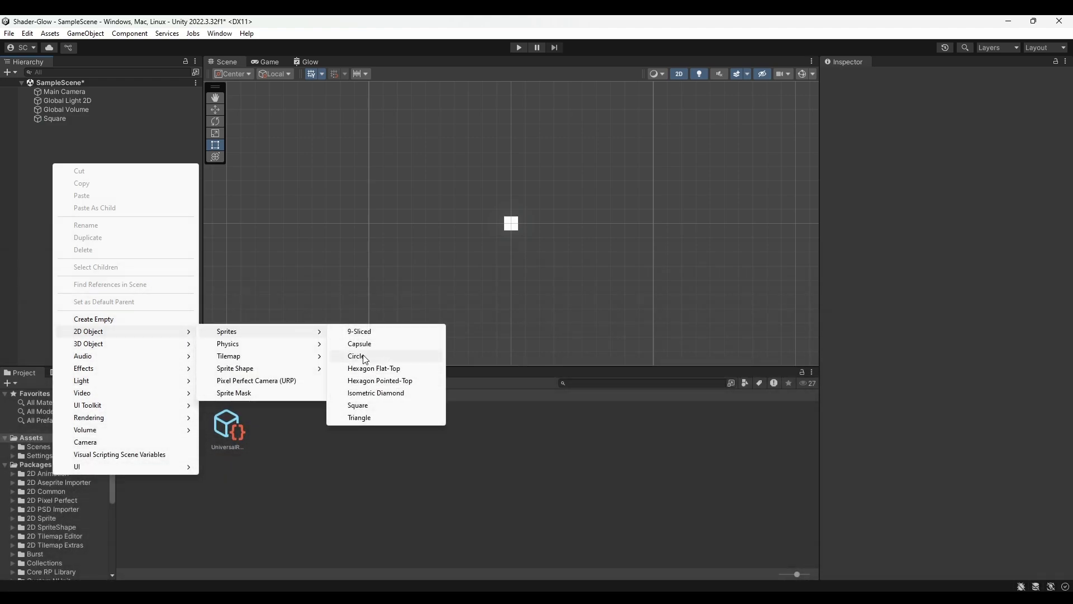
{"action": "left_click", "coordinate": [356, 356]}
{"action": "left_click", "coordinate": [129, 176]}
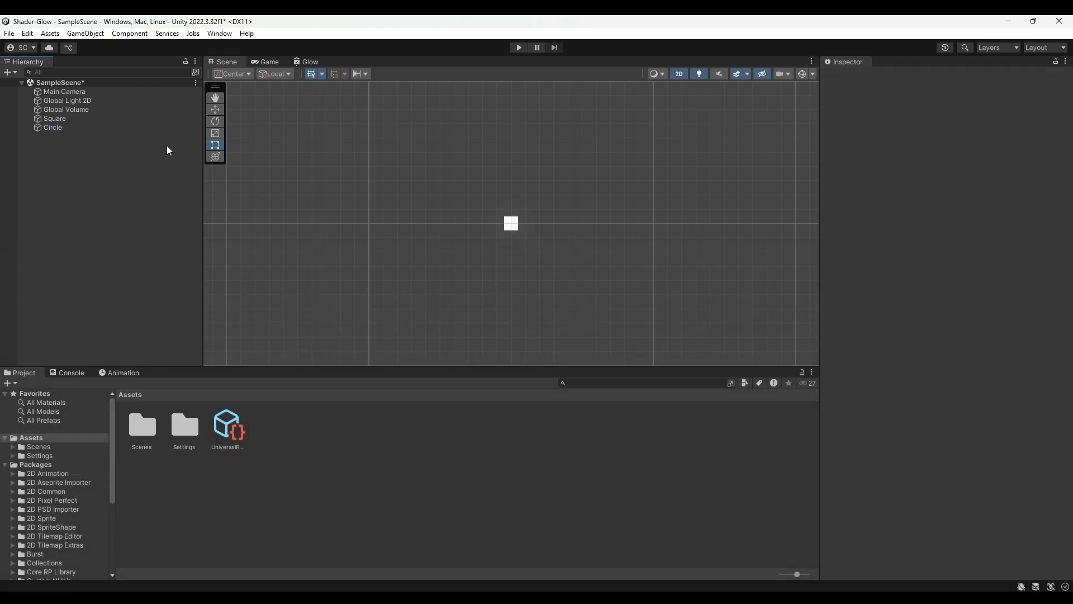
Move the circle along the X axis to about 3.89, away from the square, and show the Game view.
{"action": "left_click", "coordinate": [140, 127]}
{"action": "left_click", "coordinate": [217, 110]}
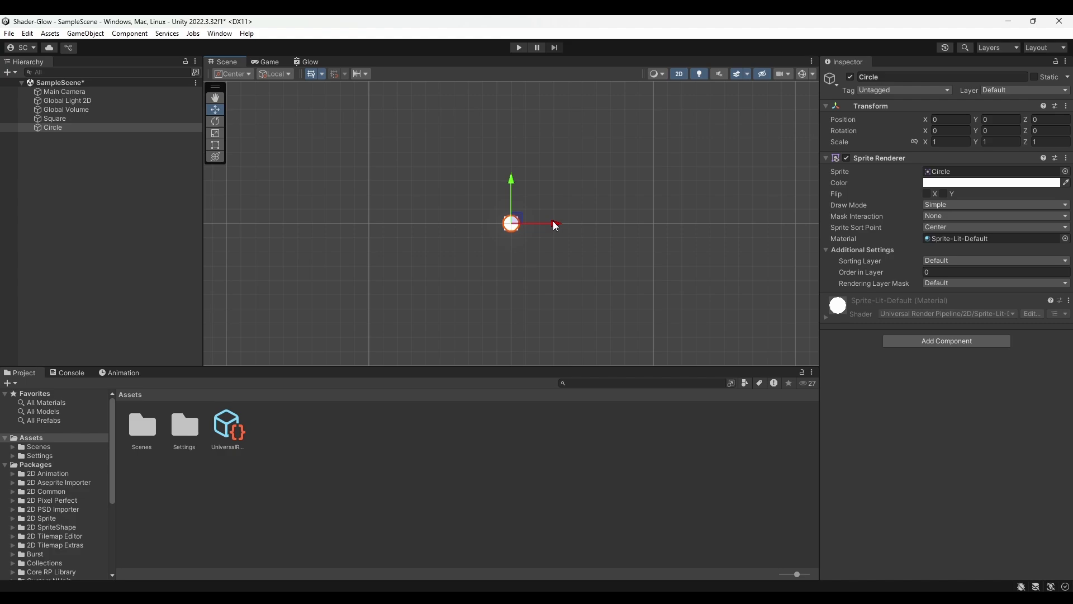
{"action": "left_click", "coordinate": [267, 62]}
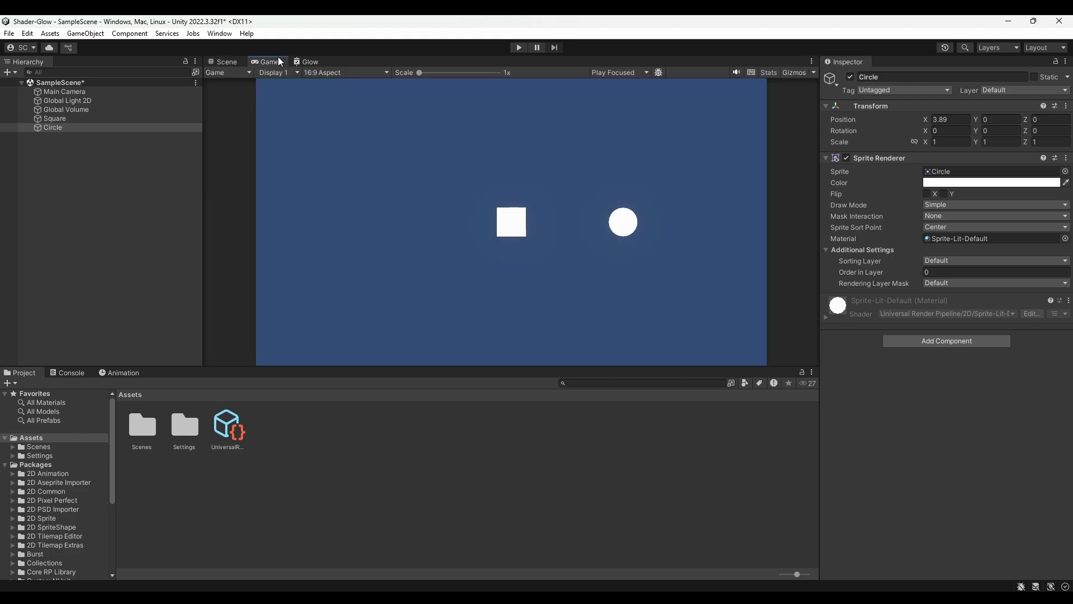
Set the Main Camera's background color to near-black, about RGB 24, 25, 27, and deselect the camera.
{"action": "left_click", "coordinate": [79, 93]}
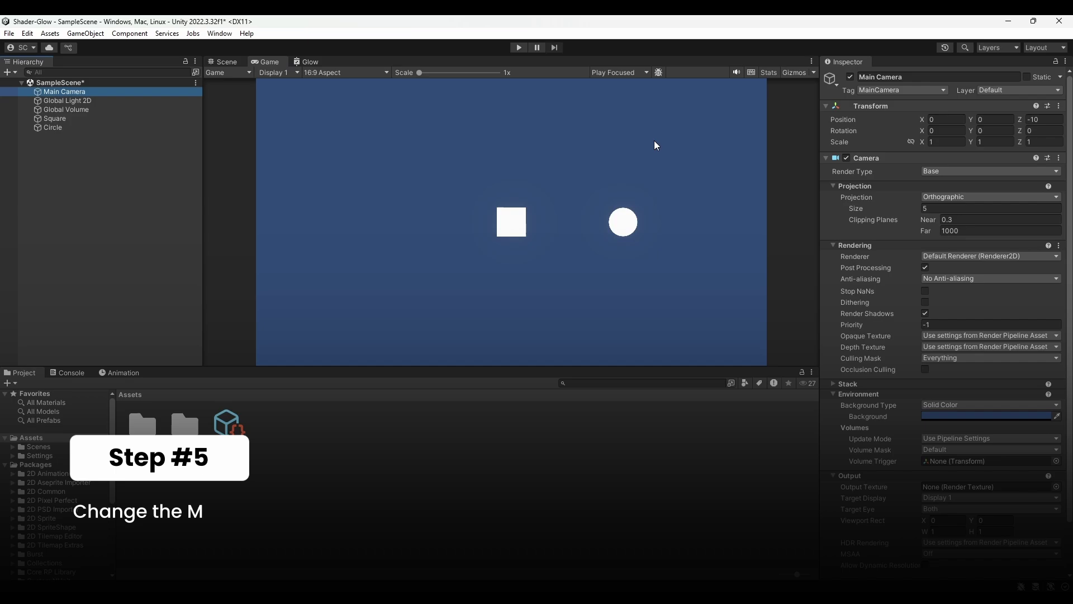
{"action": "left_click", "coordinate": [938, 413]}
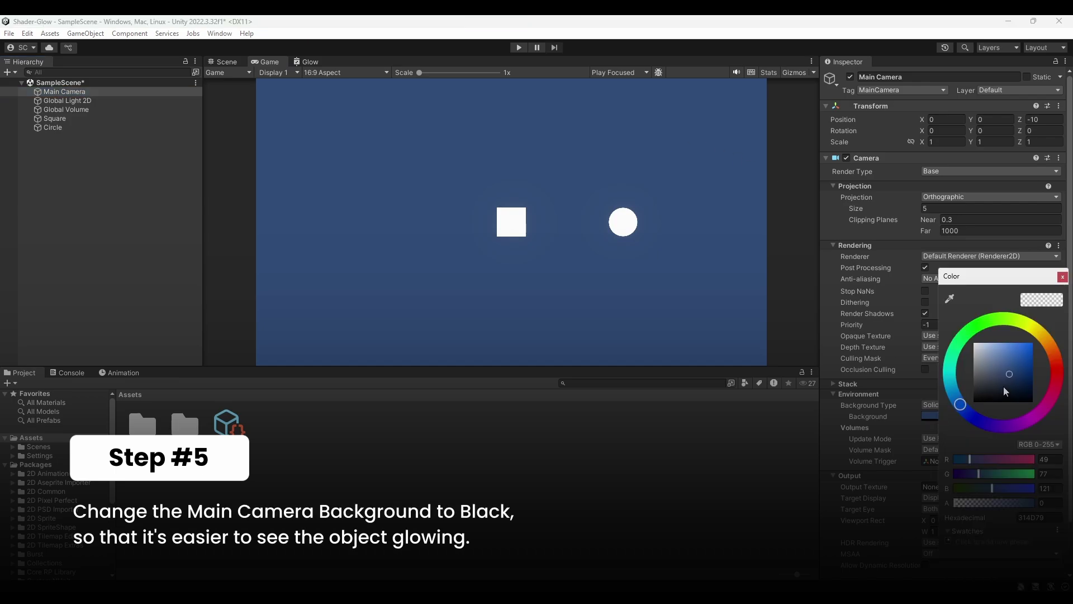
{"action": "left_click_drag", "start_coordinate": [1012, 370], "coordinate": [977, 400]}
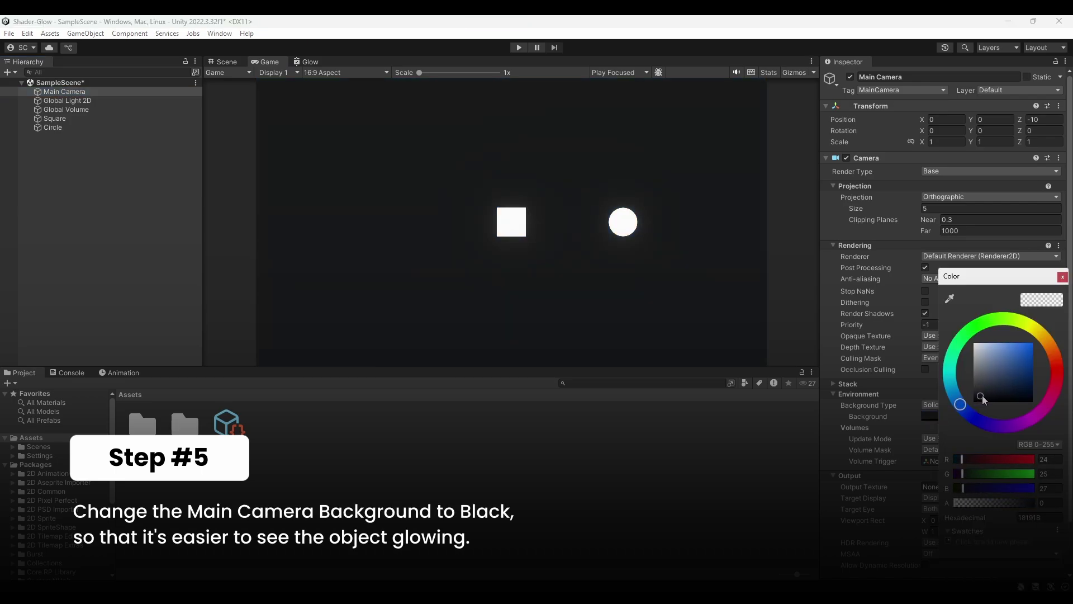
{"action": "left_click", "coordinate": [382, 226]}
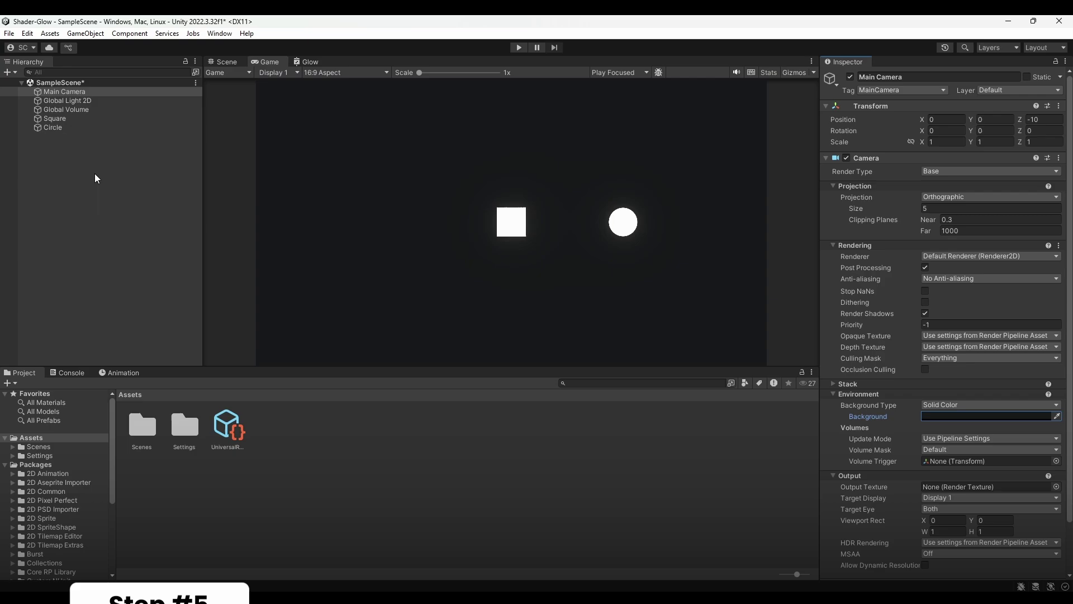
{"action": "left_click", "coordinate": [83, 186]}
Create a folder named Shader Graph in the Assets folder.
{"action": "right_click", "coordinate": [304, 438]}
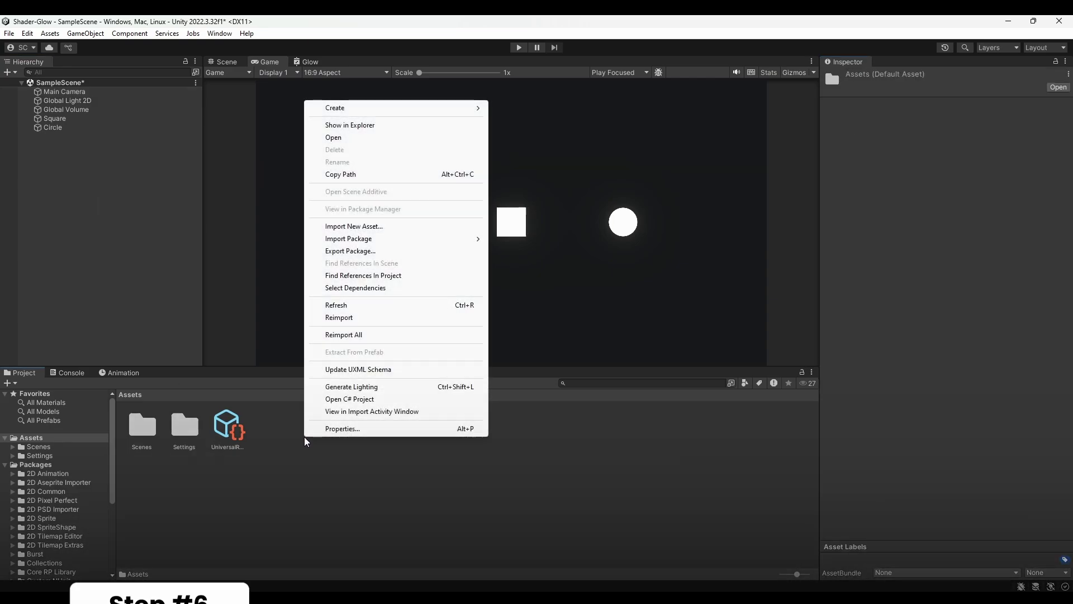
{"action": "mouse_move", "coordinate": [462, 108]}
{"action": "left_click", "coordinate": [544, 37]}
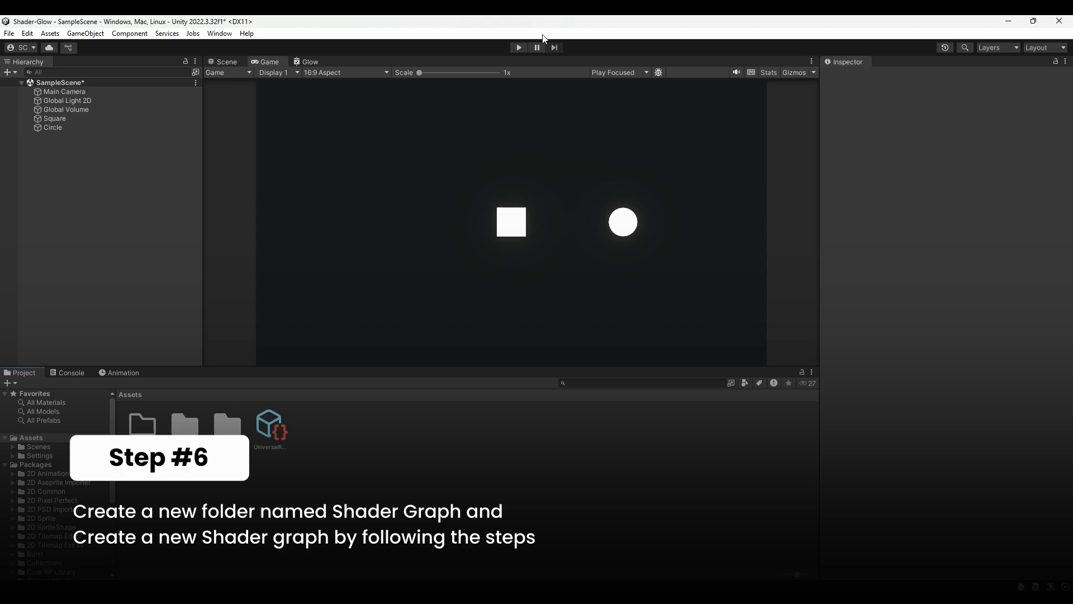
{"action": "key", "text": "Return"}
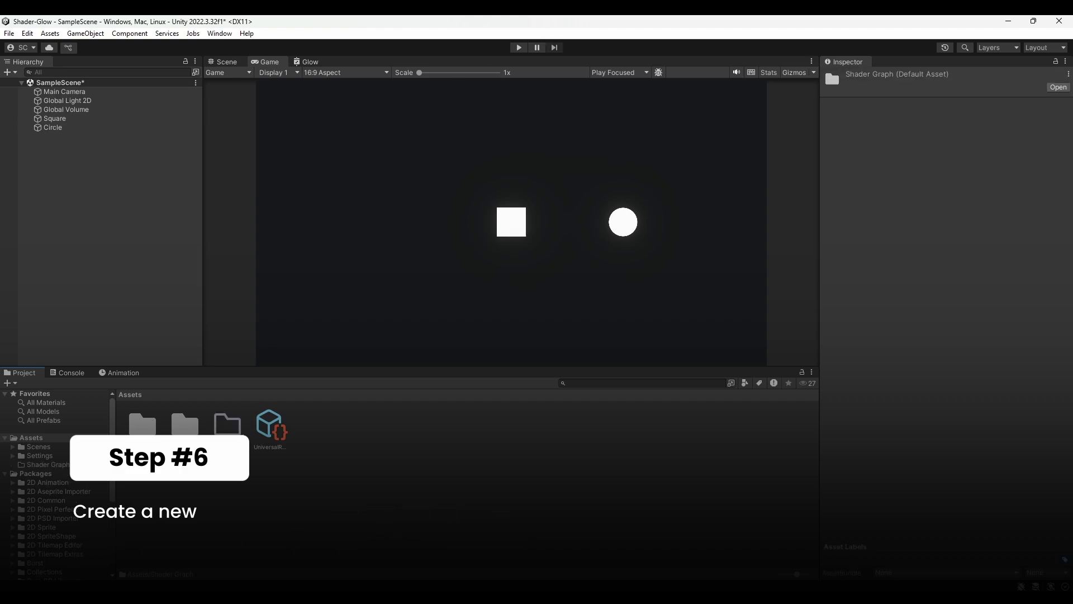
Create a URP Sprite Lit Shader Graph named Glow inside the Shader Graph folder.
{"action": "double_click", "coordinate": [227, 428]}
{"action": "right_click", "coordinate": [228, 437]}
{"action": "mouse_move", "coordinate": [376, 107]}
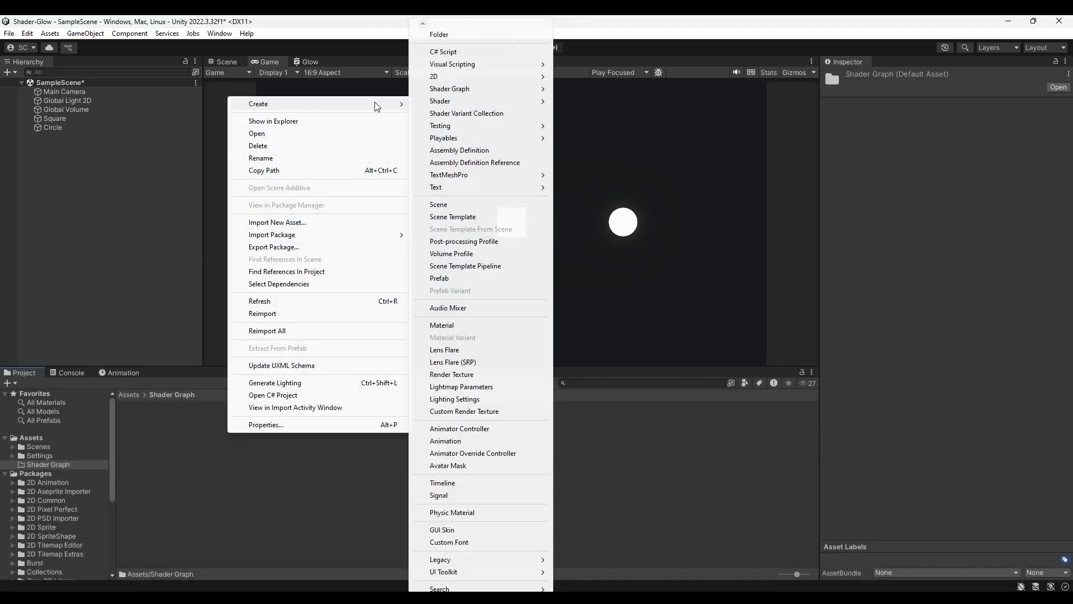
{"action": "mouse_move", "coordinate": [505, 95]}
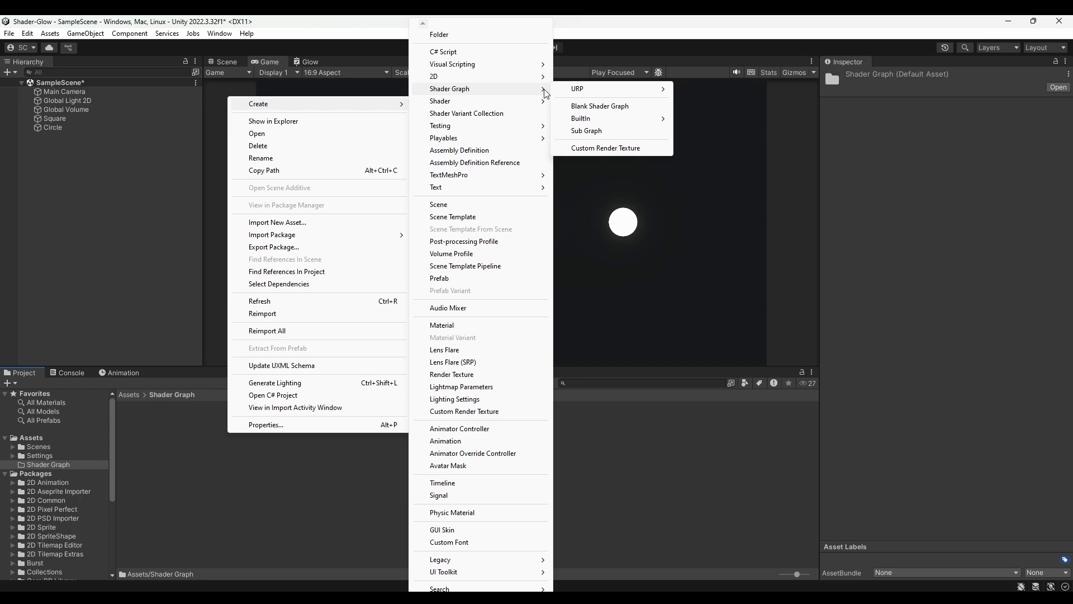
{"action": "mouse_move", "coordinate": [598, 92]}
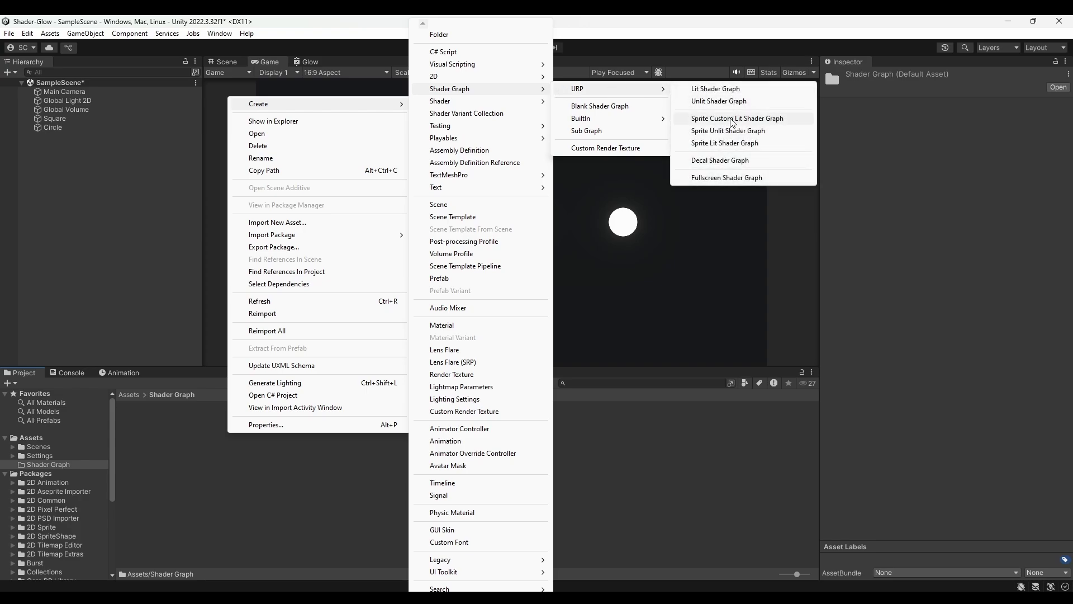
{"action": "left_click", "coordinate": [720, 143]}
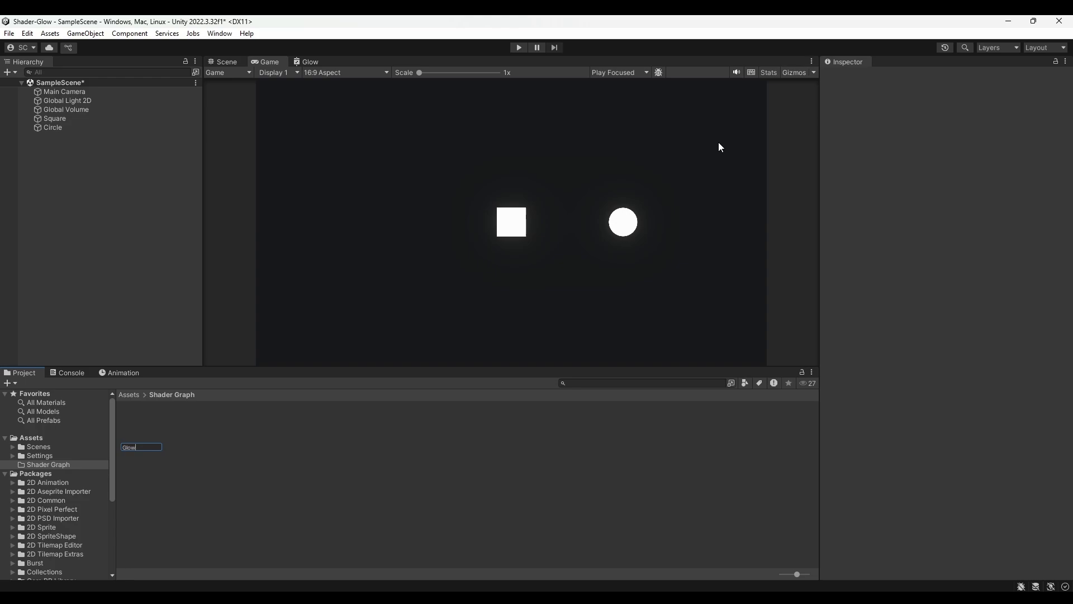
{"action": "type", "text": "Glow"}
{"action": "key", "text": "Return"}
Open the Glow shader graph for editing and maximize its editor window.
{"action": "double_click", "coordinate": [141, 425]}
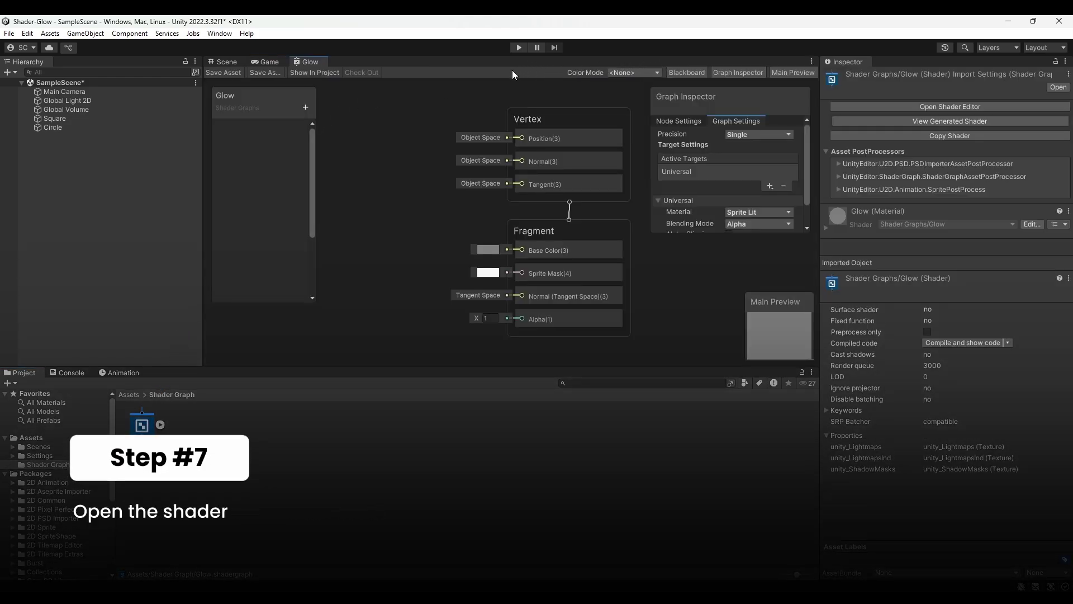
{"action": "double_click", "coordinate": [309, 62]}
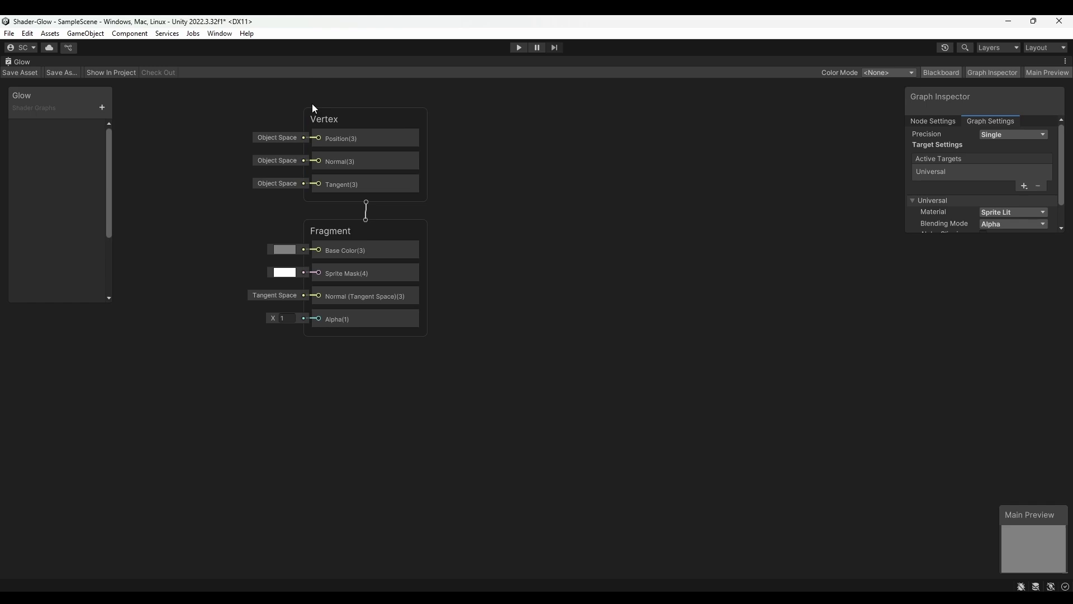
{"action": "middle_click_drag", "start_coordinate": [528, 238], "coordinate": [784, 337]}
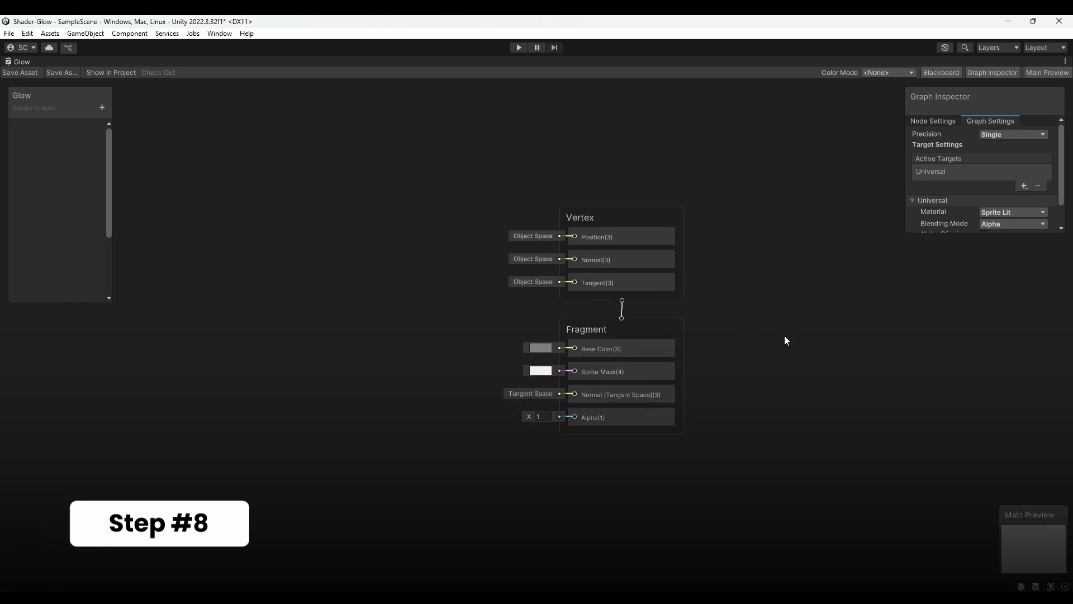
Add a Texture 2D property named MainTex to the Glow shader graph.
{"action": "left_click", "coordinate": [102, 107]}
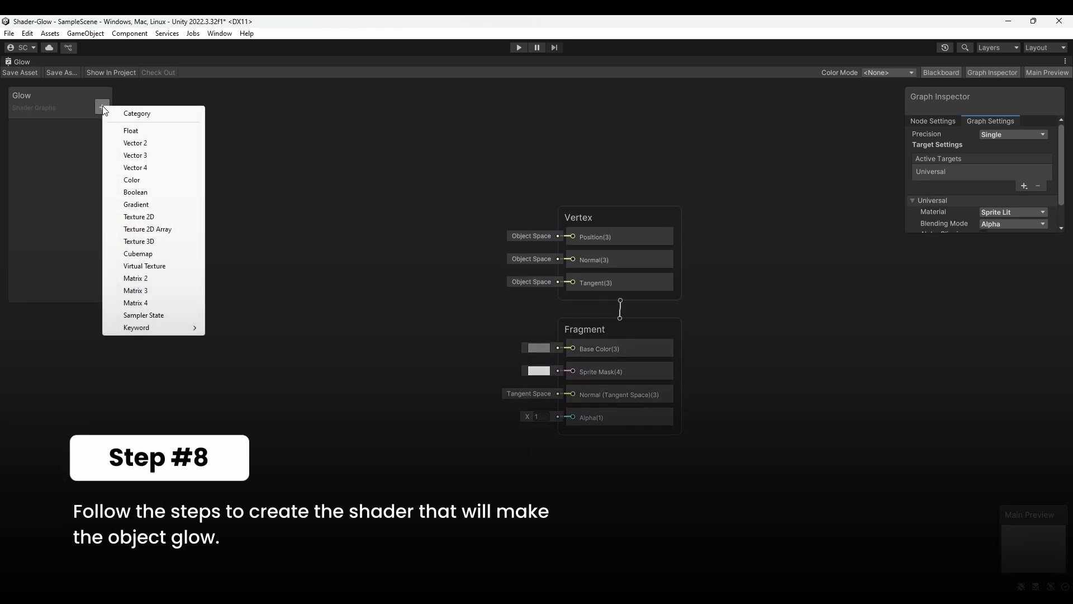
{"action": "left_click", "coordinate": [139, 217]}
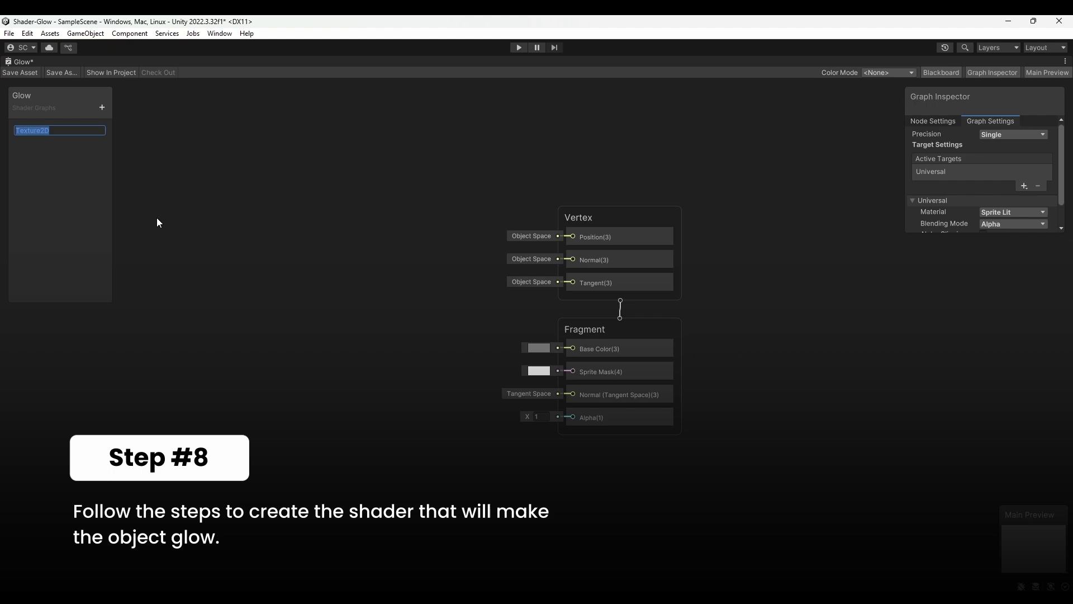
{"action": "type", "text": "MainTe"}
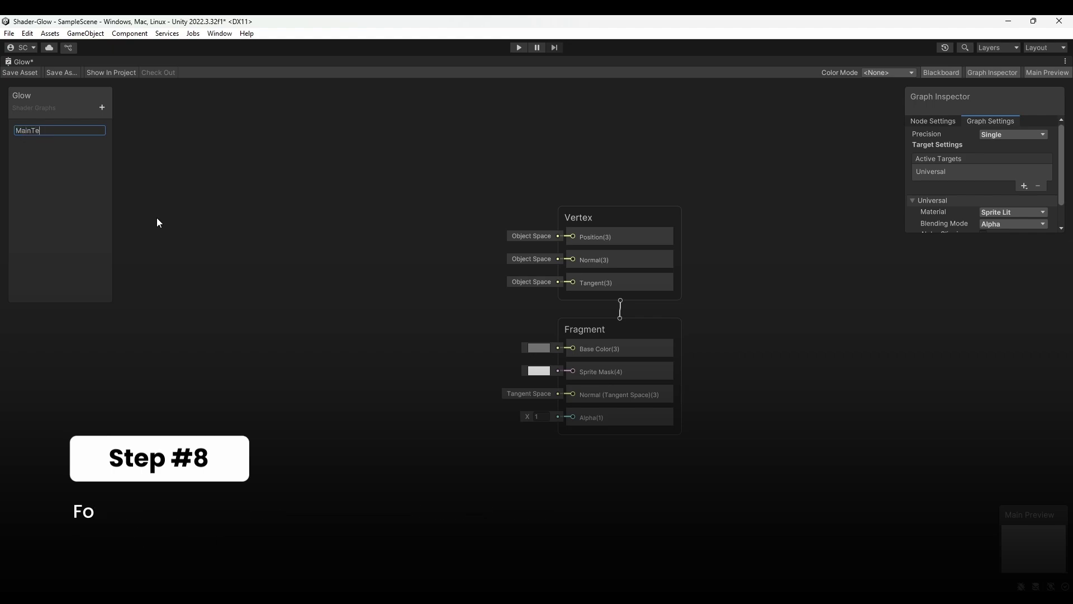
{"action": "type", "text": "x"}
{"action": "key", "text": "Return"}
Add a Color property with its default name and a Float property named GlowAmount to the shader graph.
{"action": "left_click", "coordinate": [103, 107]}
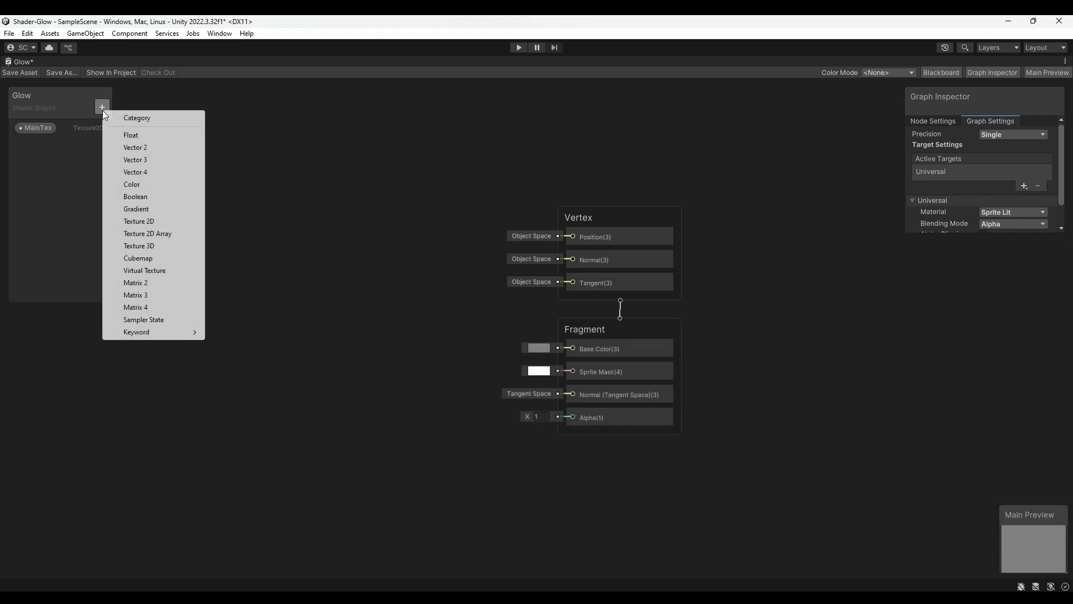
{"action": "left_click", "coordinate": [139, 187]}
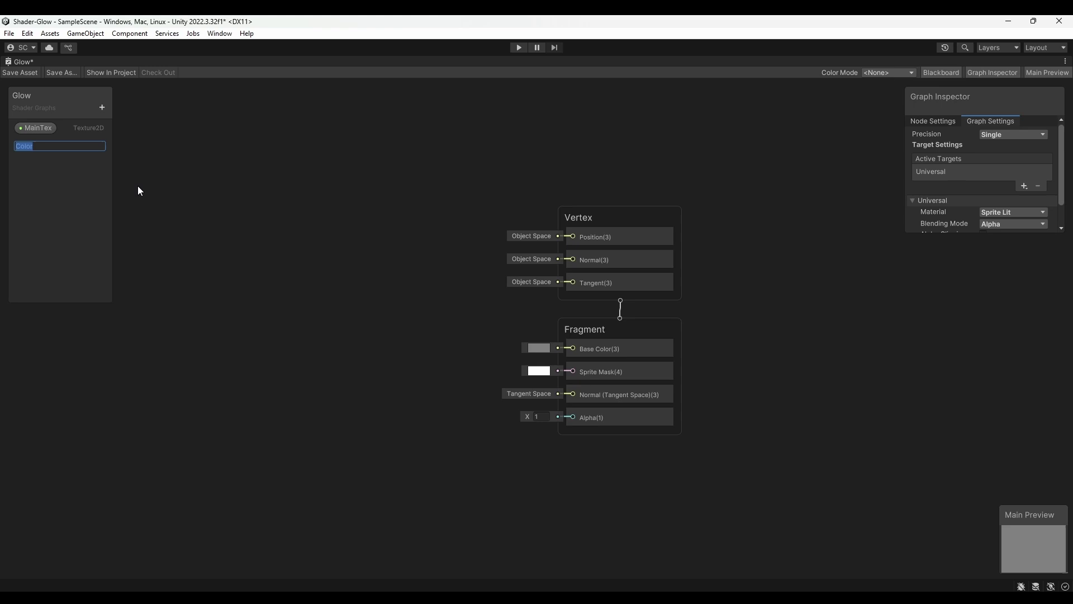
{"action": "key", "text": "Return"}
{"action": "left_click", "coordinate": [102, 109]}
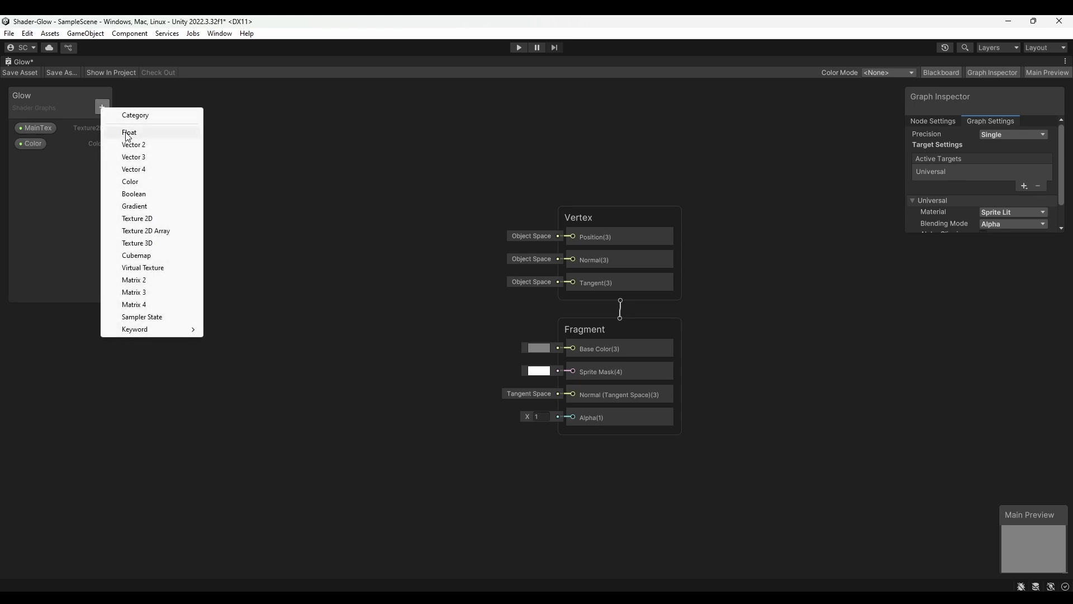
{"action": "left_click", "coordinate": [129, 137]}
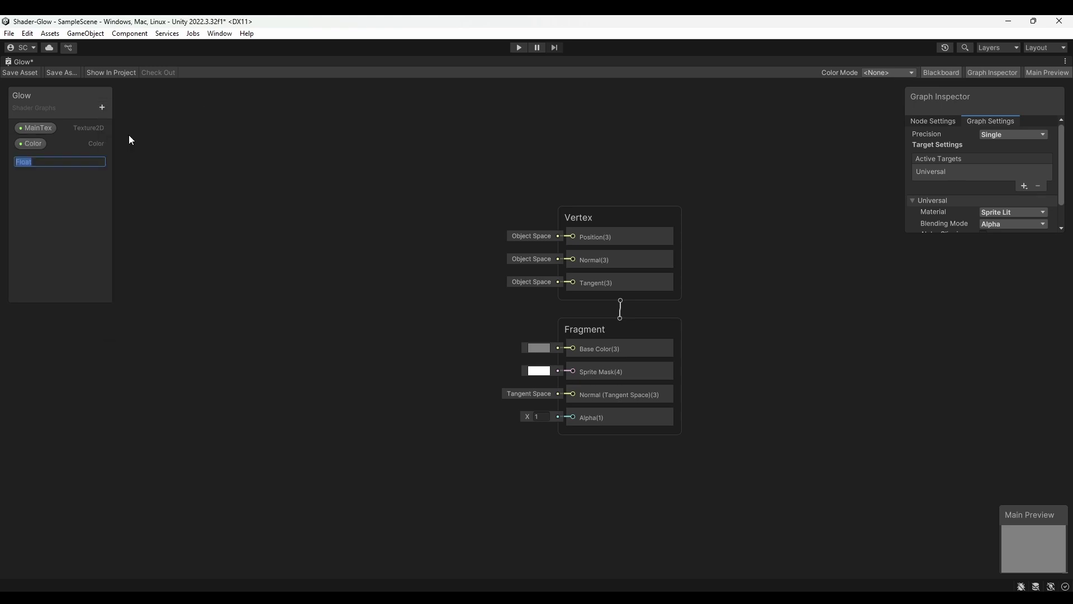
{"action": "type", "text": "GlowAmount"}
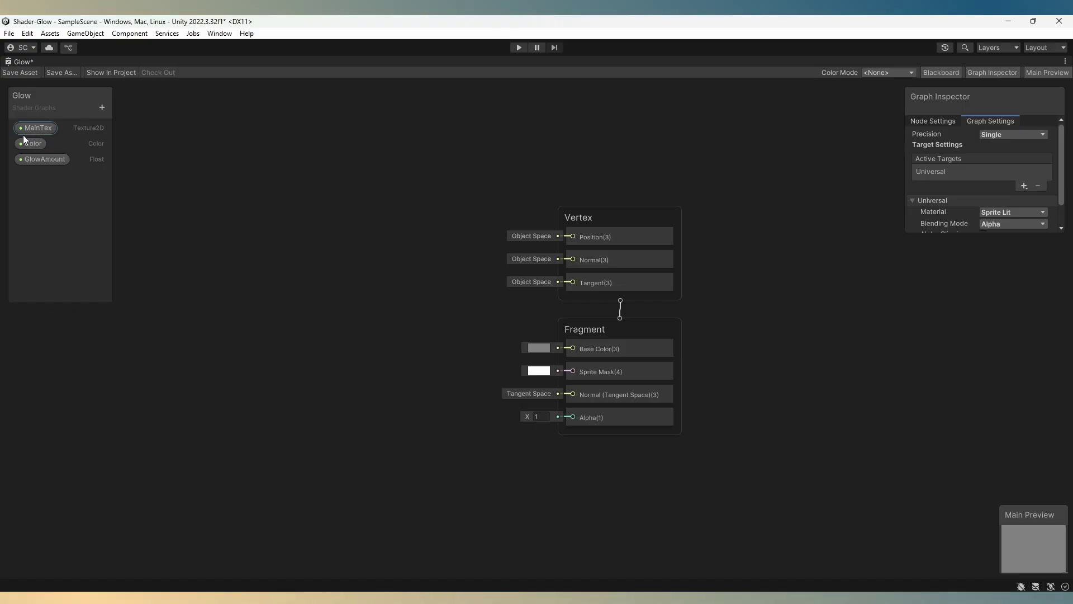
Place the MainTex property in the graph and connect it to the texture input of a new Sample Texture 2D node.
{"action": "left_click", "coordinate": [35, 127]}
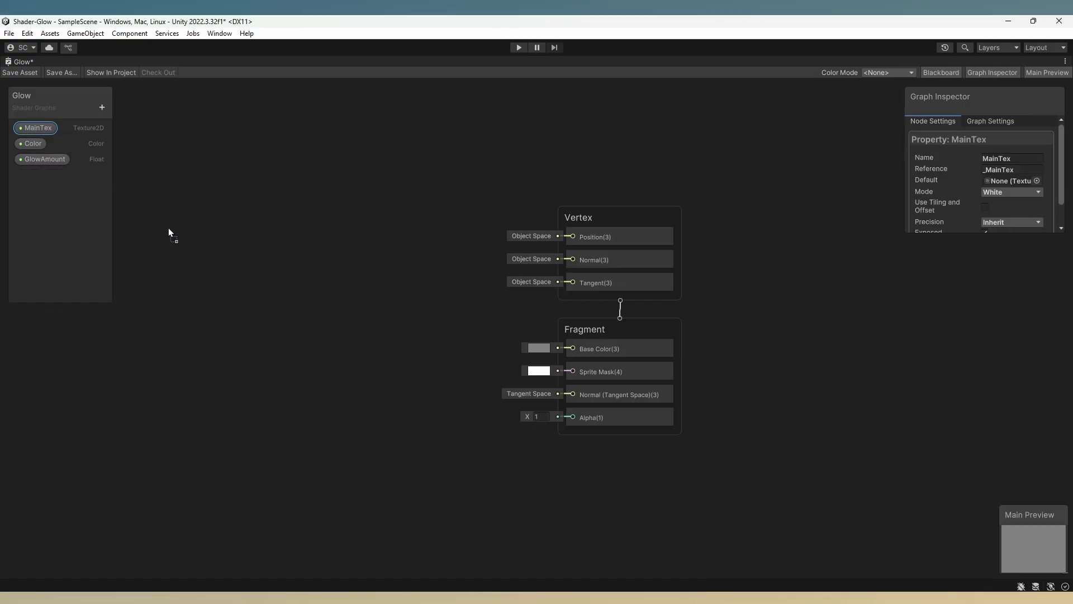
{"action": "left_click_drag", "start_coordinate": [205, 273], "coordinate": [338, 292]}
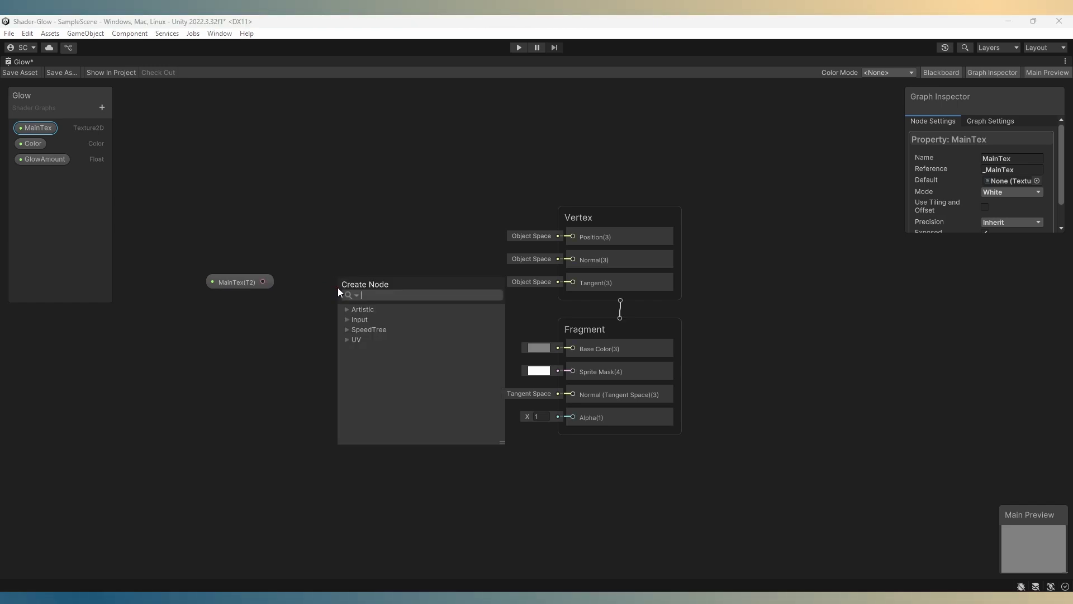
{"action": "type", "text": "sample"}
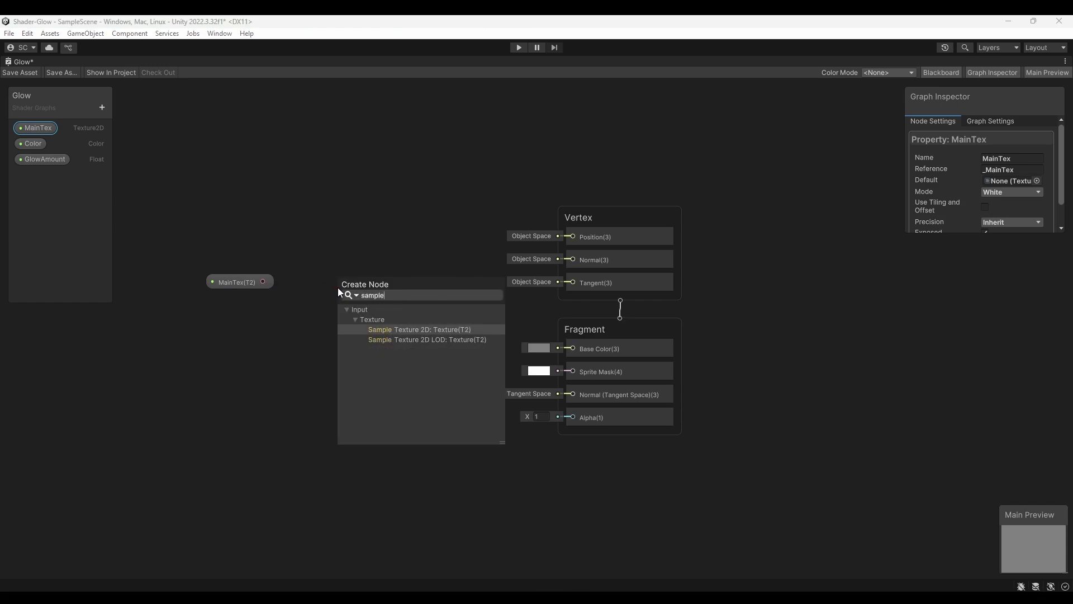
{"action": "left_click", "coordinate": [412, 330]}
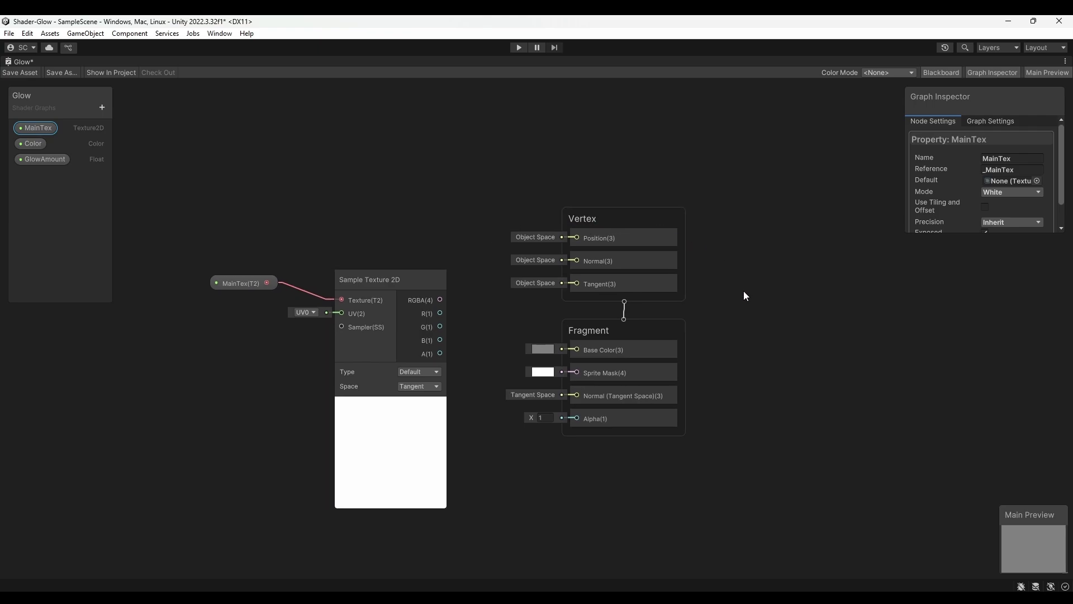
{"action": "middle_click_drag", "start_coordinate": [743, 293], "coordinate": [699, 277]}
Add a Blend node above the sample texture node and connect the texture's RGBA output to its Base input.
{"action": "left_click", "coordinate": [446, 182]}
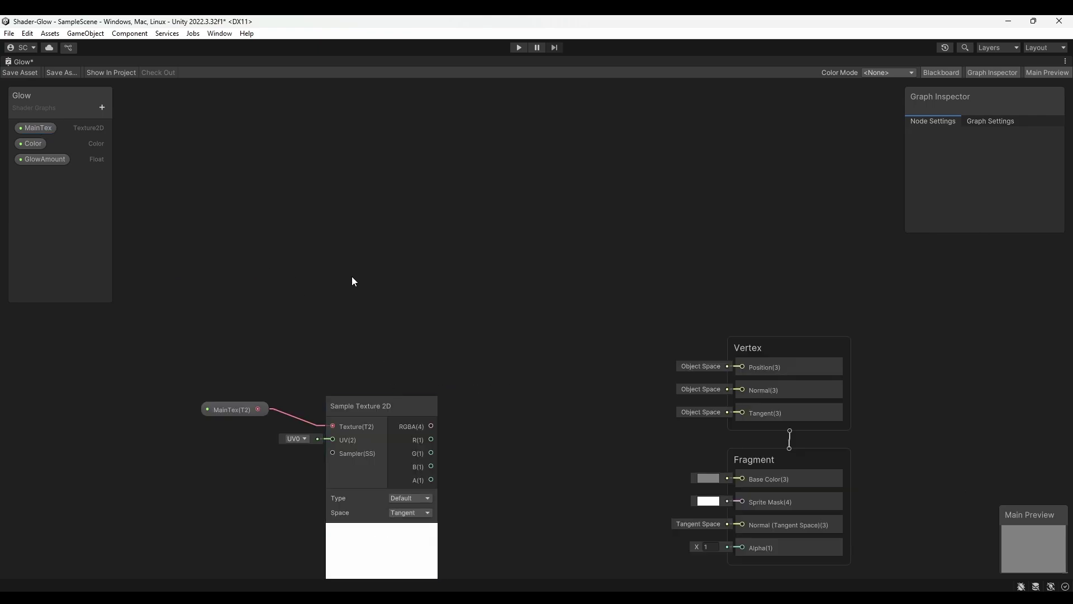
{"action": "right_click", "coordinate": [407, 194]}
{"action": "left_click", "coordinate": [440, 200]}
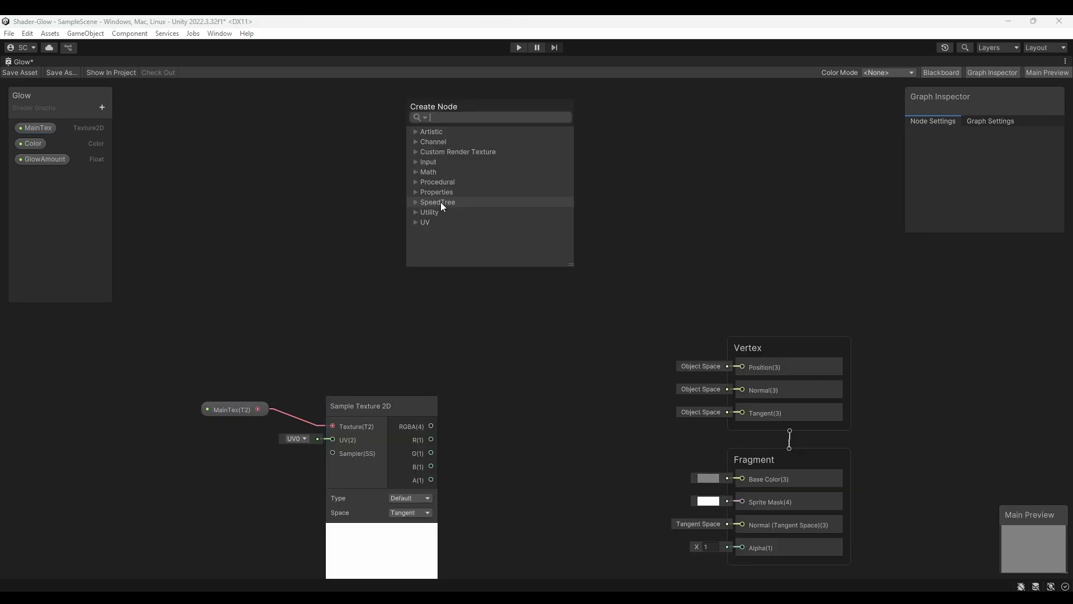
{"action": "type", "text": "blend"}
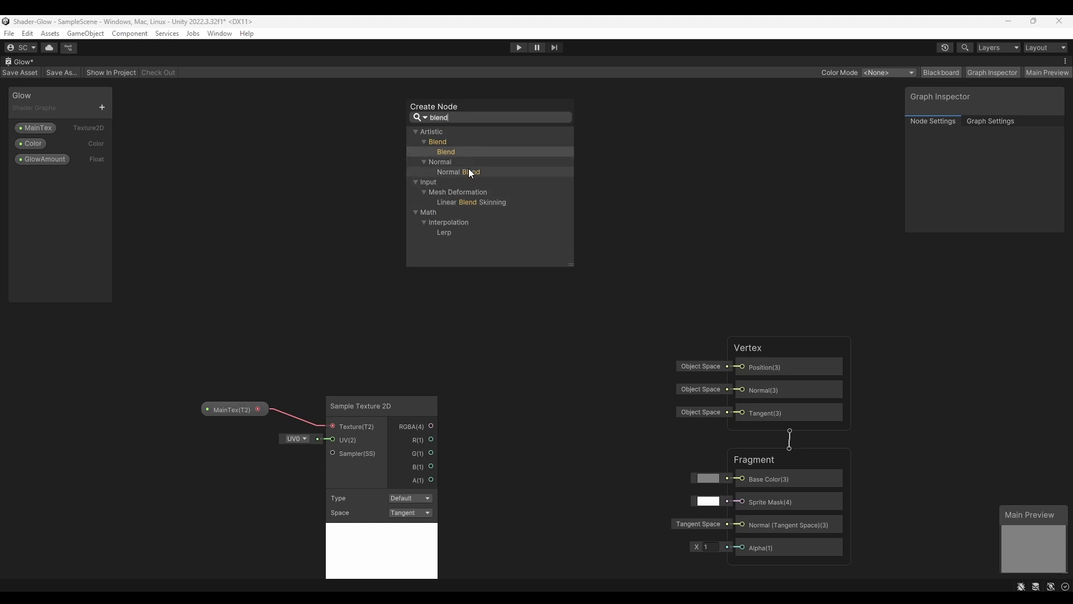
{"action": "left_click", "coordinate": [452, 152]}
{"action": "left_click_drag", "start_coordinate": [464, 215], "coordinate": [559, 149]}
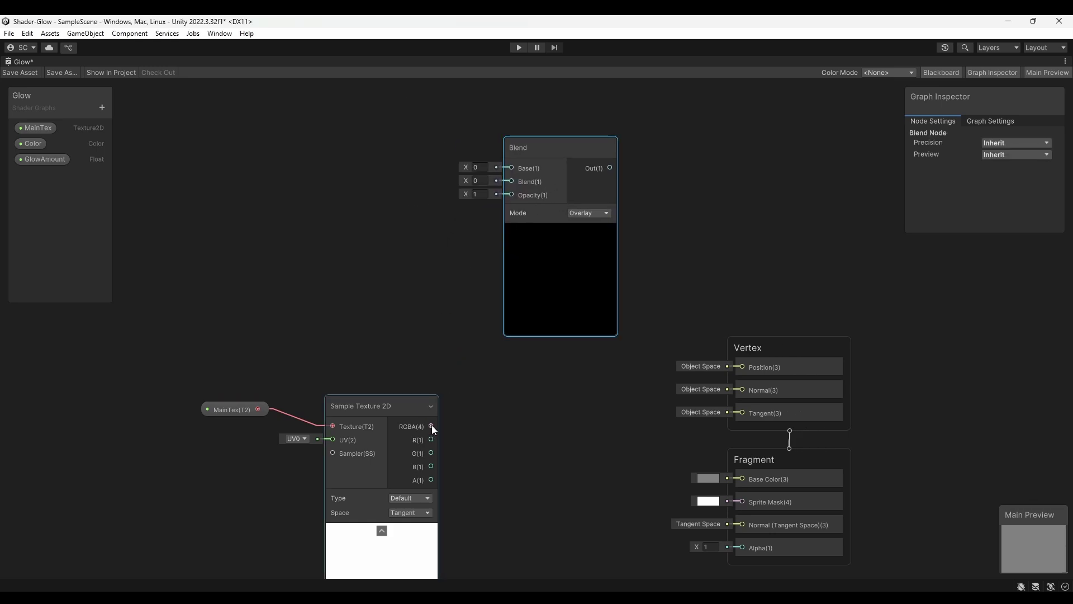
{"action": "left_click_drag", "start_coordinate": [432, 425], "coordinate": [512, 165]}
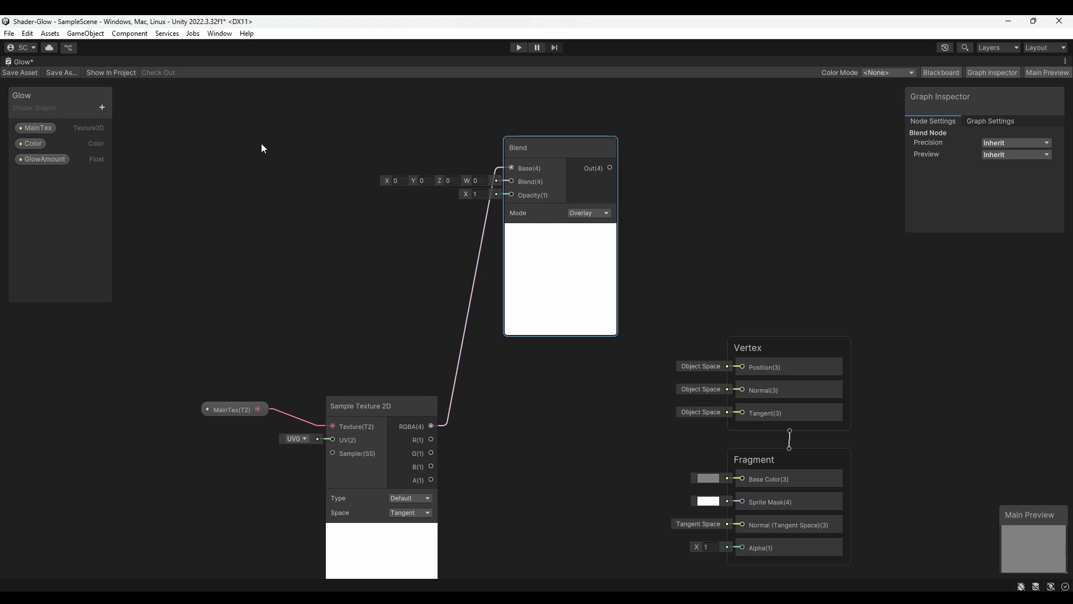
Place the Color and GlowAmount properties, connect them to the Blend node's Blend and Opacity inputs, and set its mode to Overwrite.
{"action": "left_click_drag", "start_coordinate": [38, 145], "coordinate": [511, 181]}
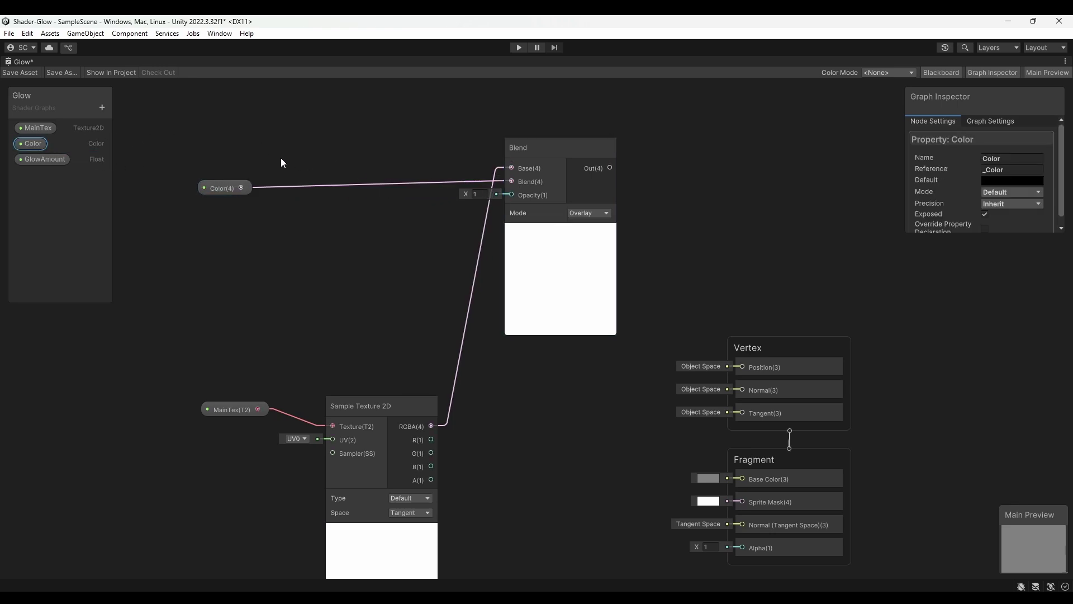
{"action": "left_click_drag", "start_coordinate": [48, 161], "coordinate": [224, 230]}
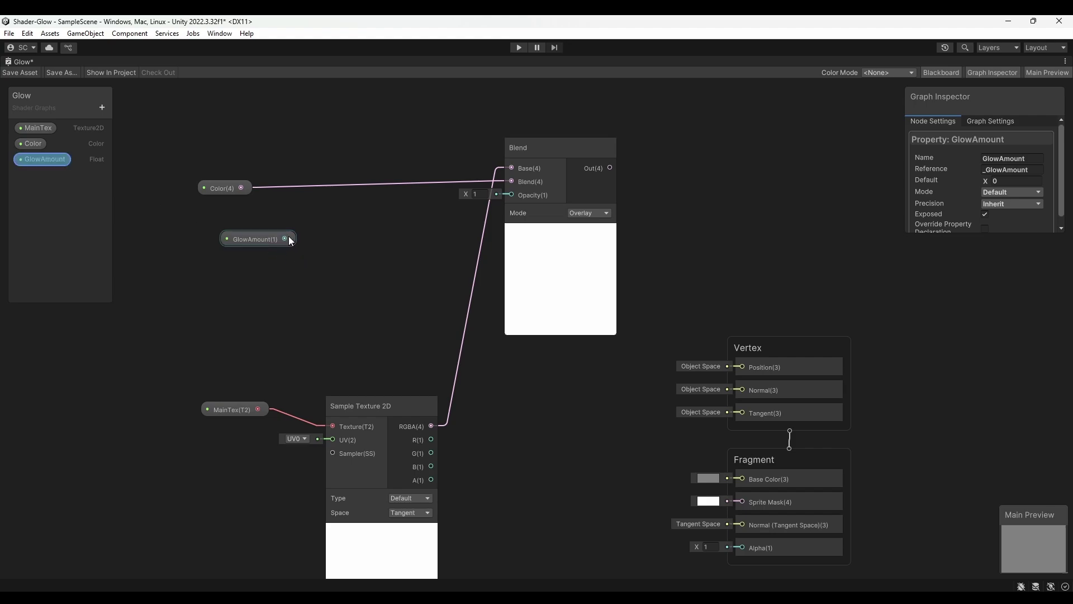
{"action": "left_click_drag", "start_coordinate": [287, 238], "coordinate": [511, 193]}
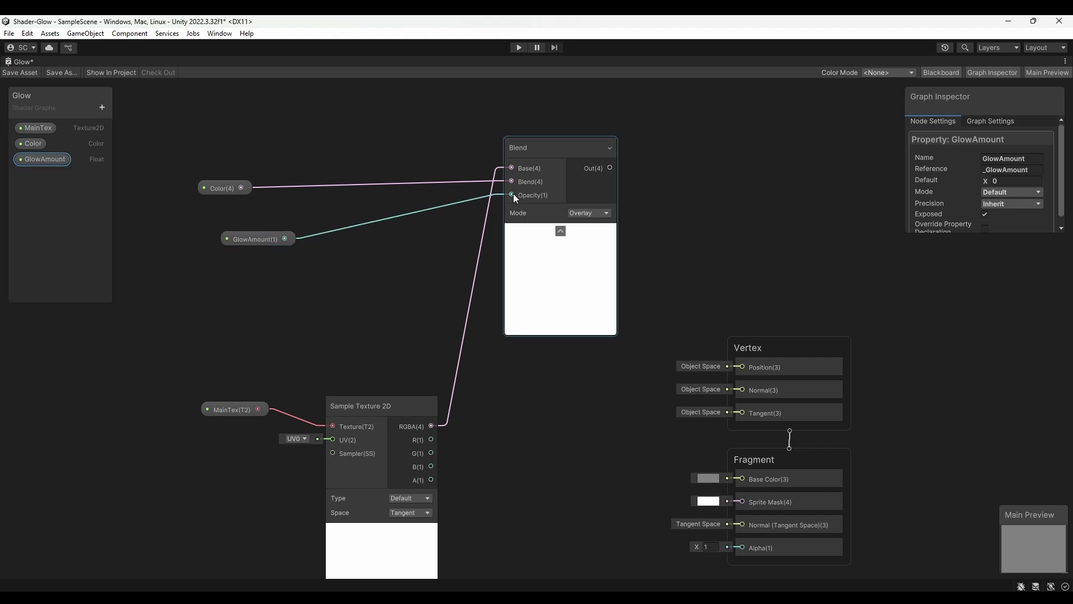
{"action": "left_click", "coordinate": [600, 216]}
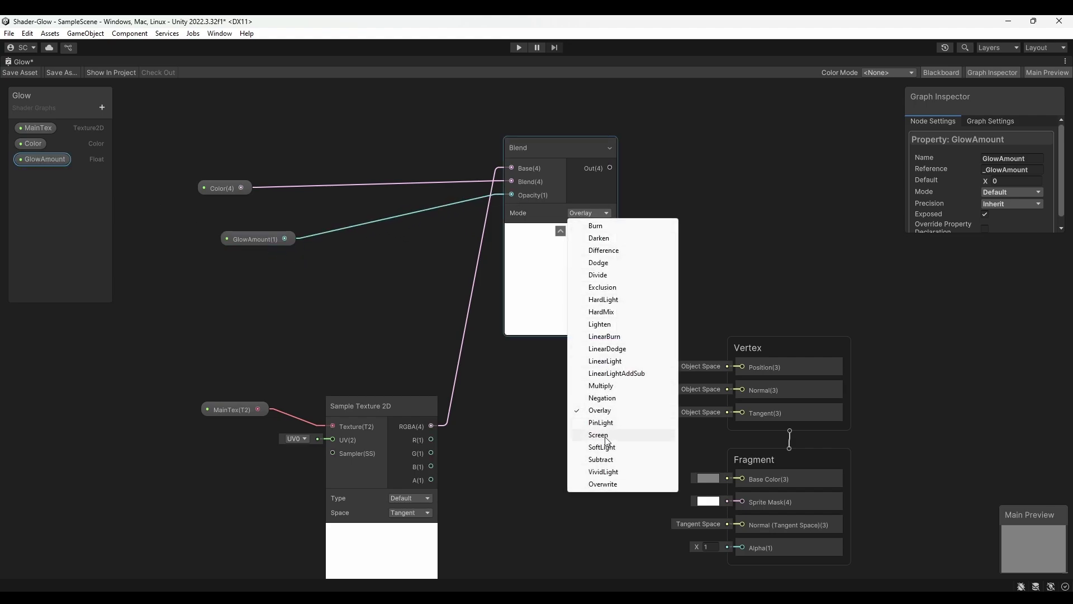
{"action": "left_click", "coordinate": [603, 484]}
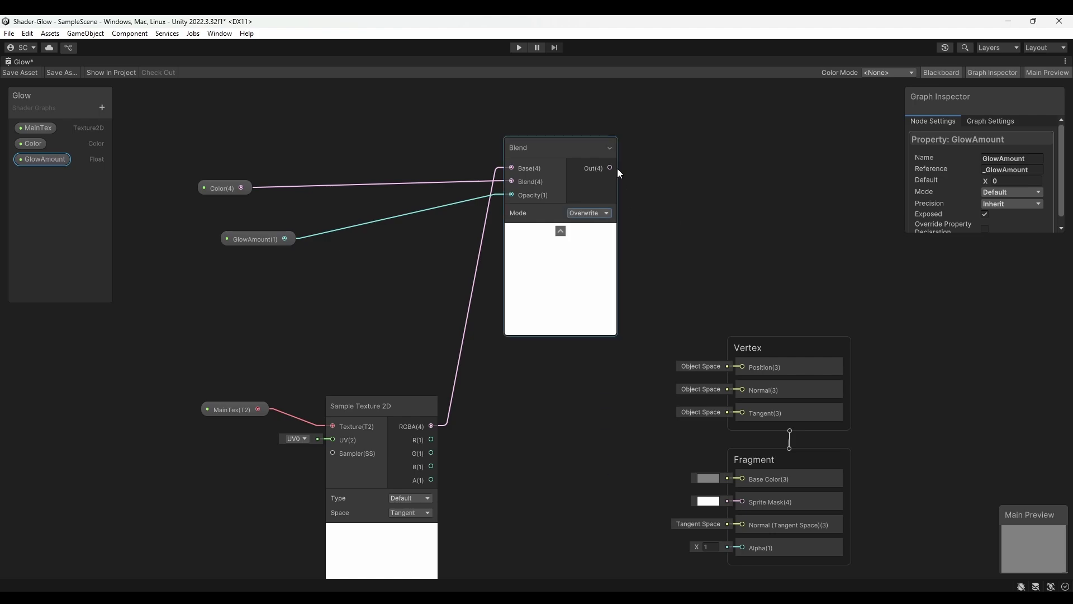
Connect the Blend output to the fragment's Base Color and the sampled texture's A output to its Alpha.
{"action": "left_click_drag", "start_coordinate": [609, 166], "coordinate": [740, 478]}
{"action": "middle_click_drag", "start_coordinate": [623, 472], "coordinate": [558, 395]}
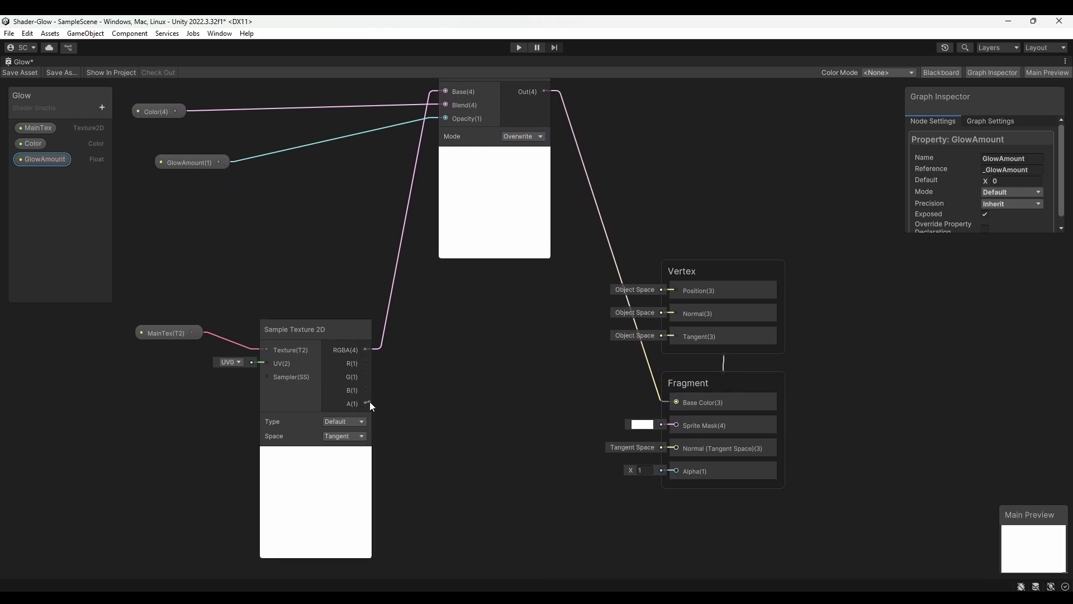
{"action": "left_click_drag", "start_coordinate": [370, 401], "coordinate": [675, 468]}
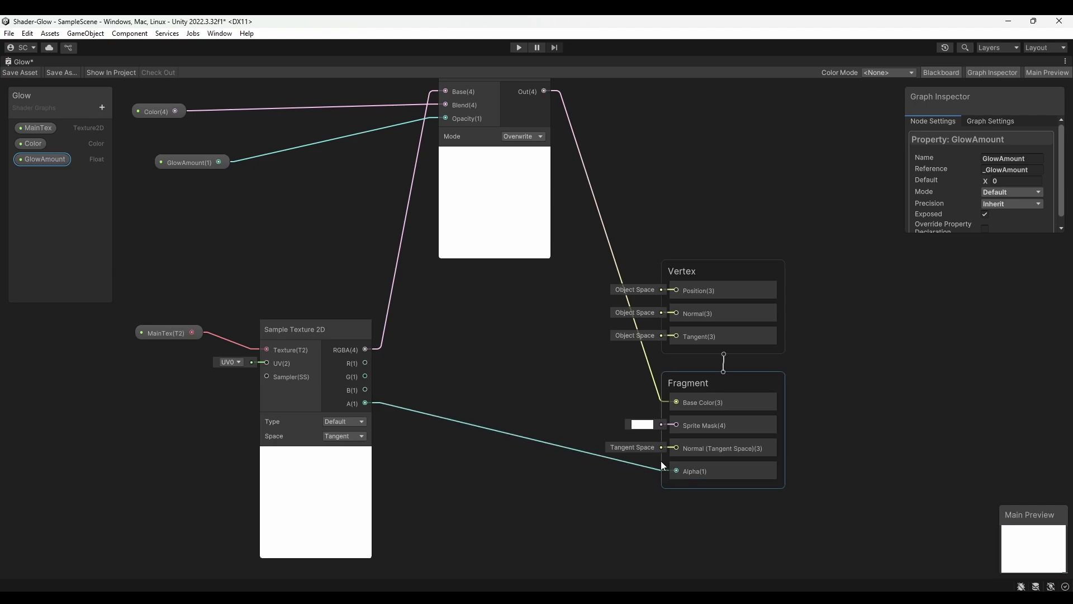
Set the Color property's mode to HDR and save the shader graph, then restore the normal editor layout.
{"action": "left_click", "coordinate": [158, 111]}
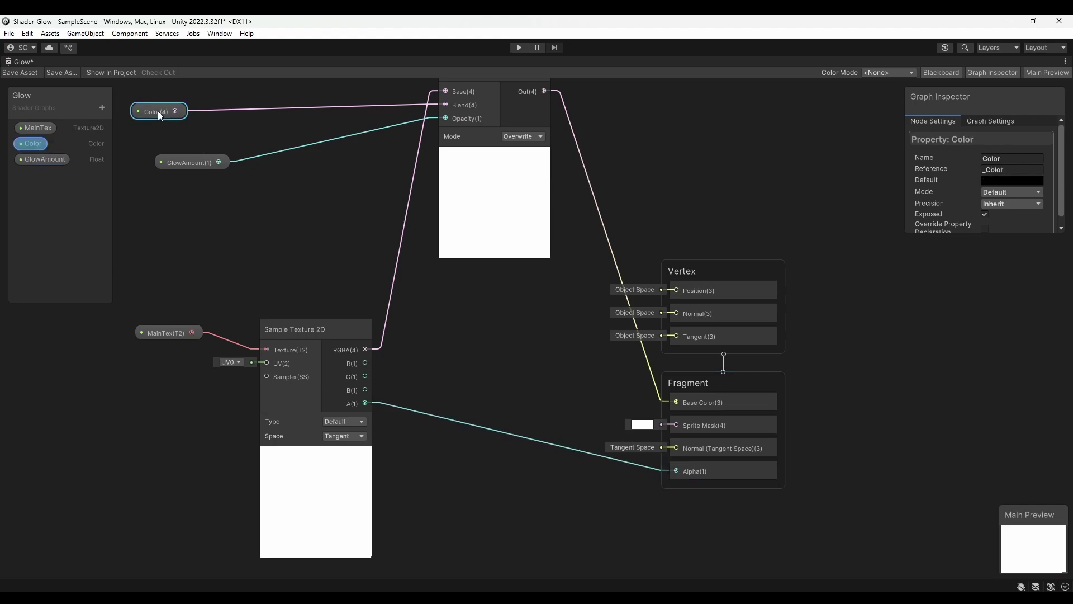
{"action": "left_click", "coordinate": [1007, 192]}
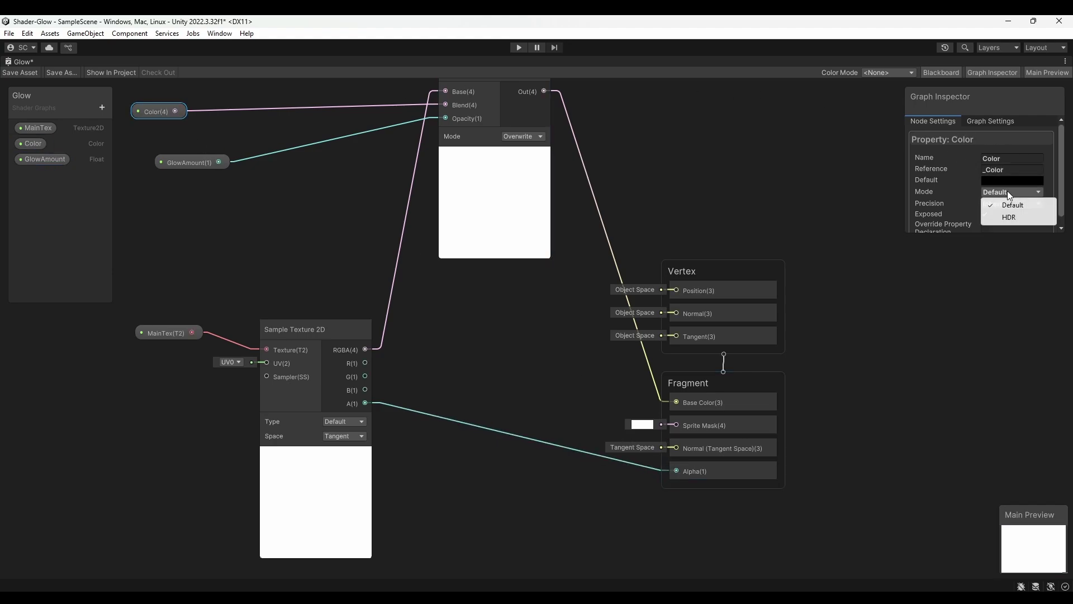
{"action": "left_click", "coordinate": [1010, 218]}
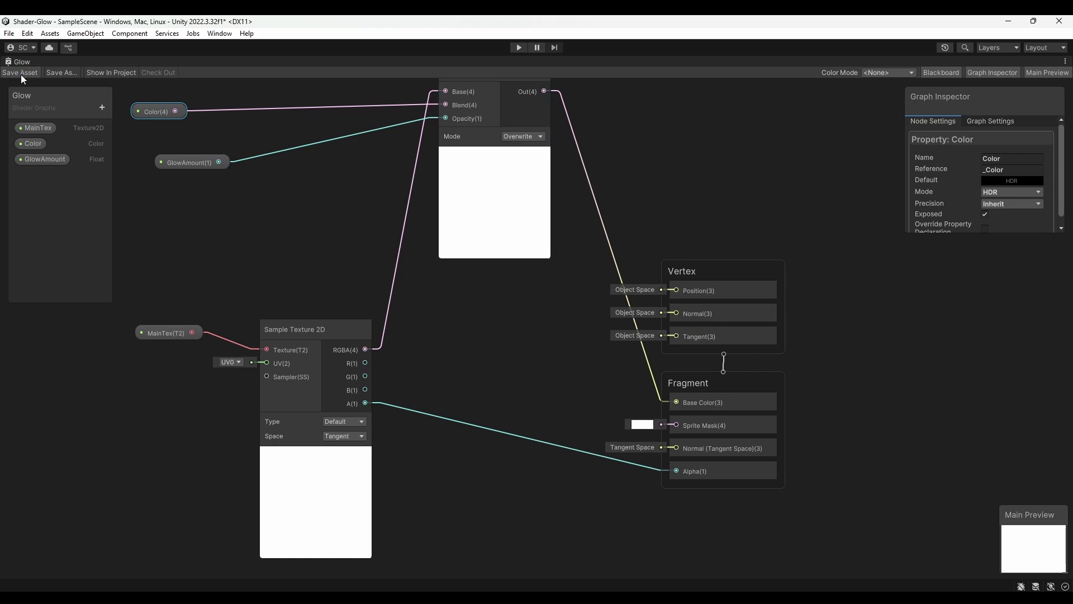
{"action": "left_click", "coordinate": [1066, 61]}
{"action": "left_click", "coordinate": [971, 76]}
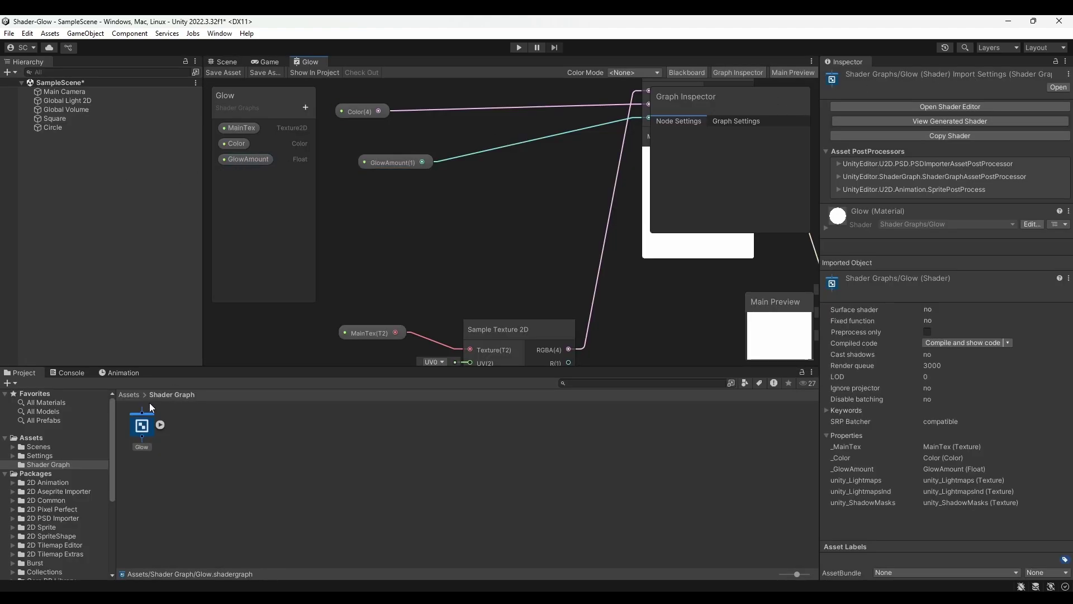
Create a new folder named Material directly inside the Assets folder.
{"action": "left_click", "coordinate": [129, 394]}
{"action": "right_click", "coordinate": [344, 449]}
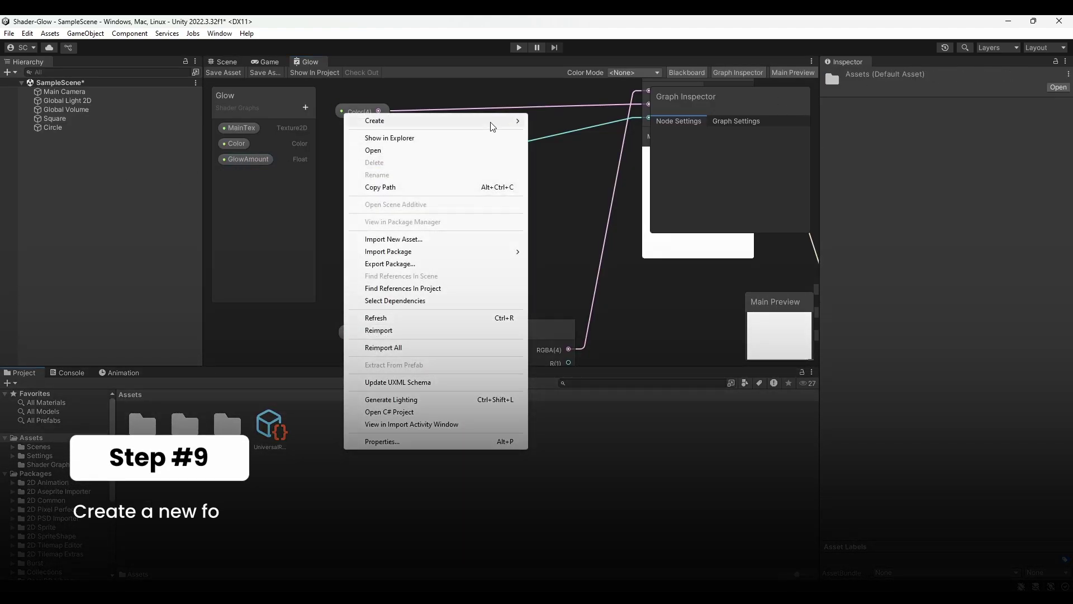
{"action": "mouse_move", "coordinate": [492, 124]}
{"action": "left_click", "coordinate": [576, 36]}
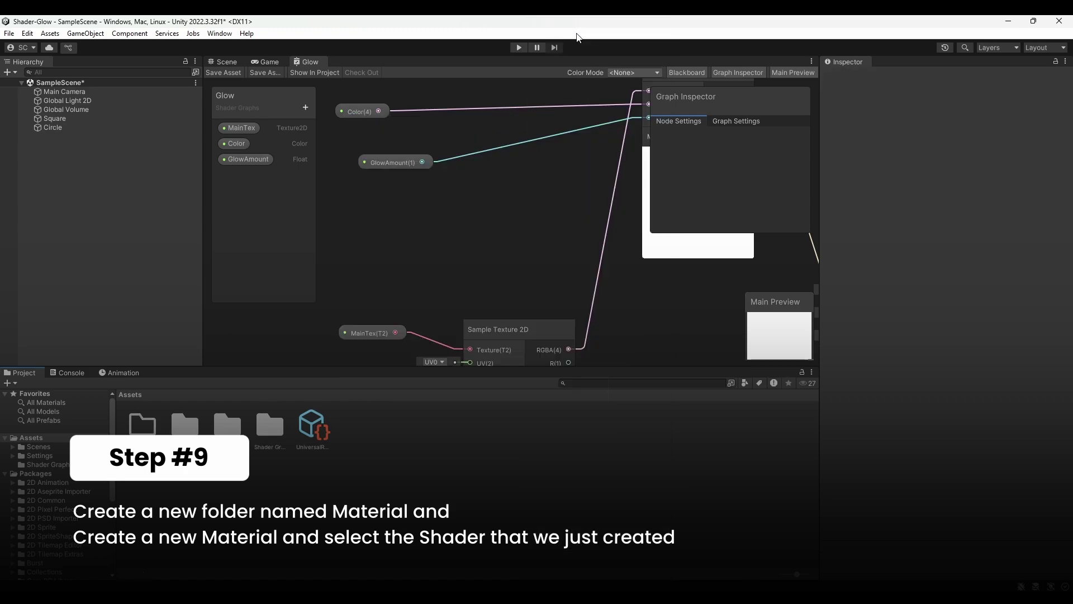
{"action": "key", "text": "Return"}
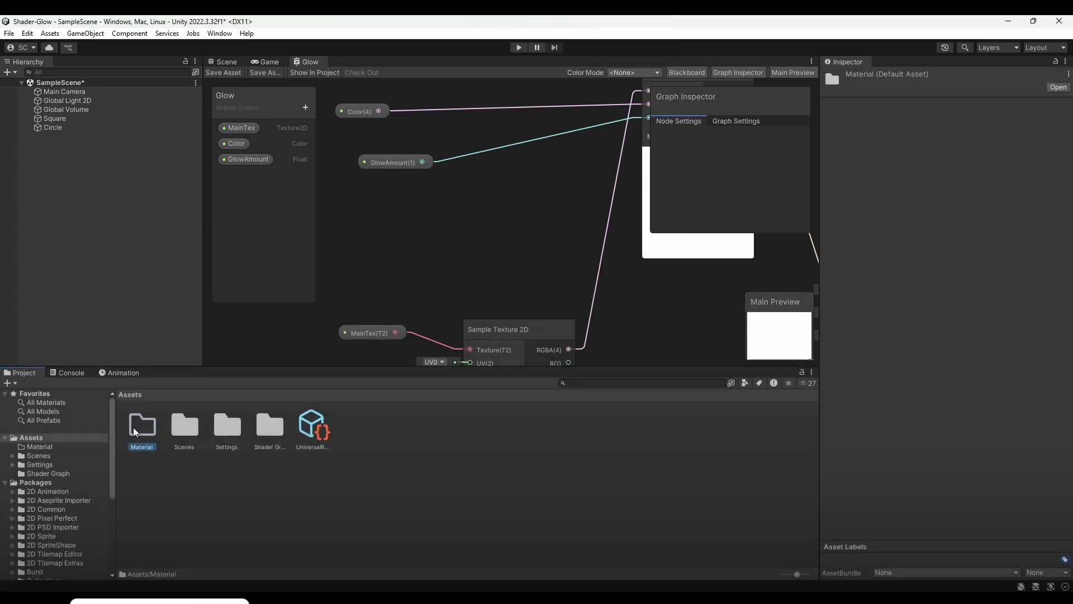
Create a new material named Square_Mat inside the Material folder.
{"action": "double_click", "coordinate": [134, 432]}
{"action": "right_click", "coordinate": [191, 432]}
{"action": "mouse_move", "coordinate": [360, 101]}
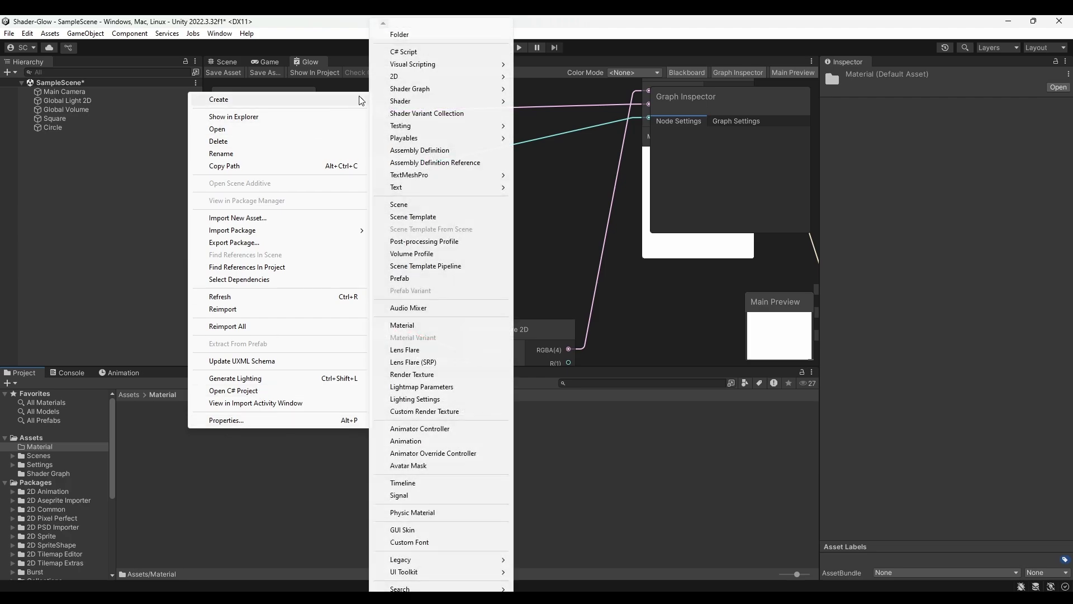
{"action": "left_click", "coordinate": [406, 325]}
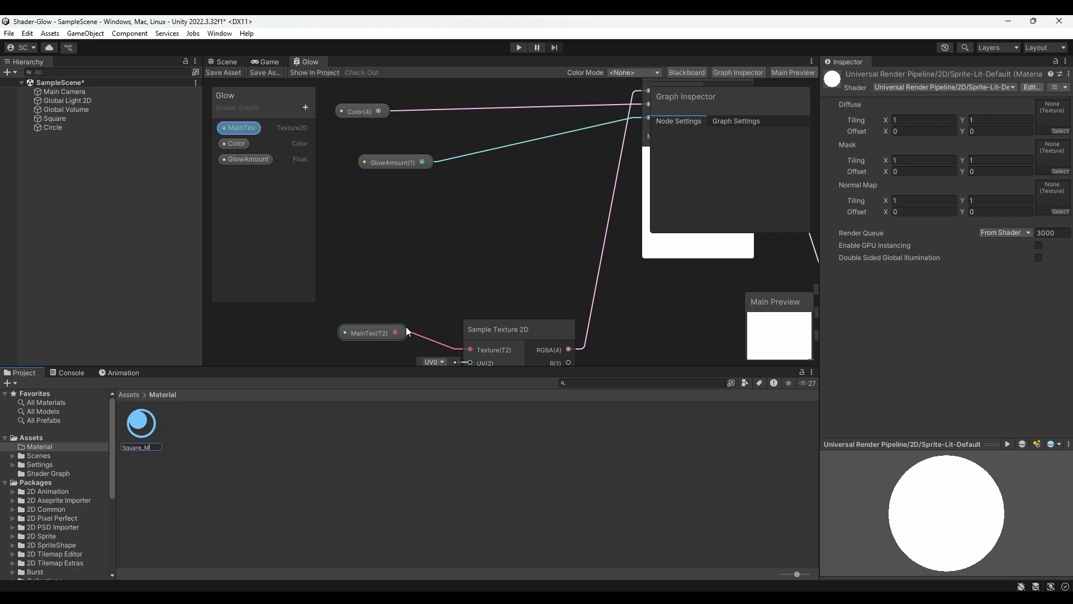
{"action": "type", "text": "Square_Mat"}
{"action": "key", "text": "Return"}
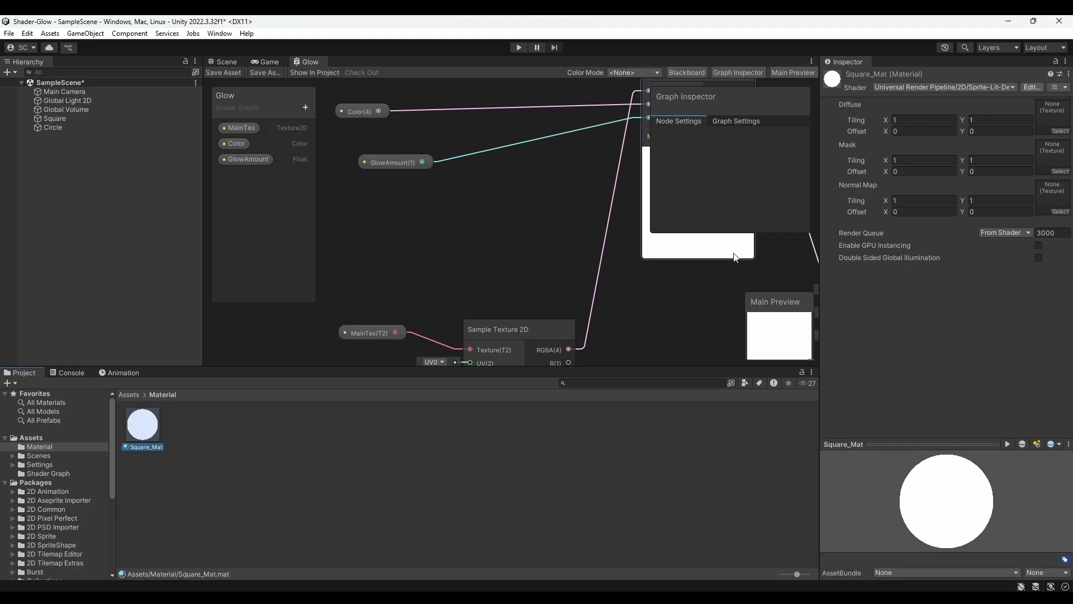
Change the Square_Mat material's shader to Shader Graphs/Glow.
{"action": "left_click", "coordinate": [924, 86]}
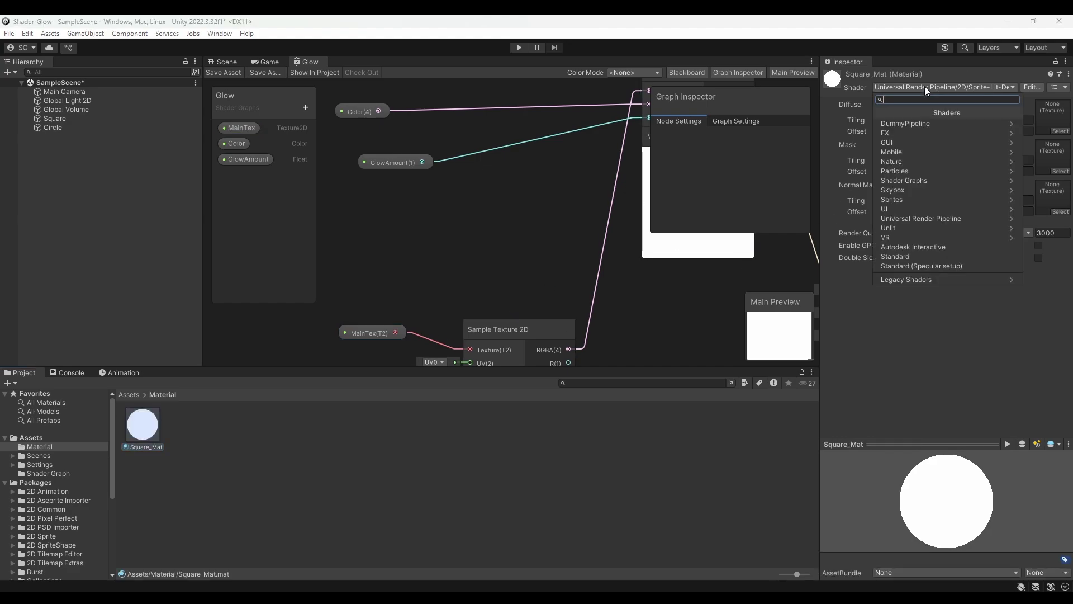
{"action": "left_click", "coordinate": [931, 179]}
{"action": "left_click", "coordinate": [894, 162]}
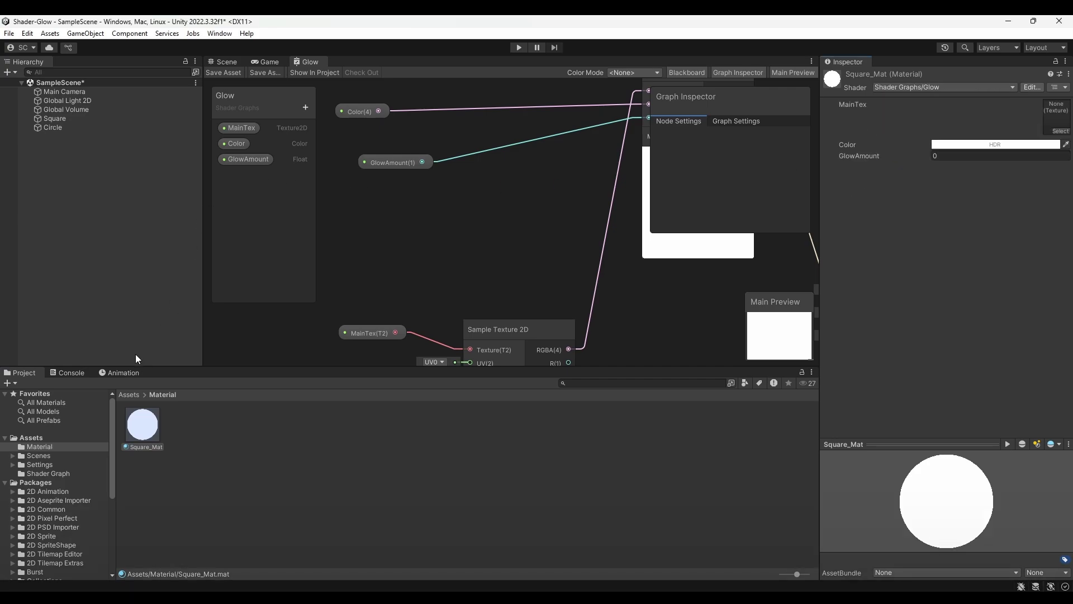
Assign Square_Mat to the Square object and set the material's GlowAmount to 1.
{"action": "left_click", "coordinate": [66, 119]}
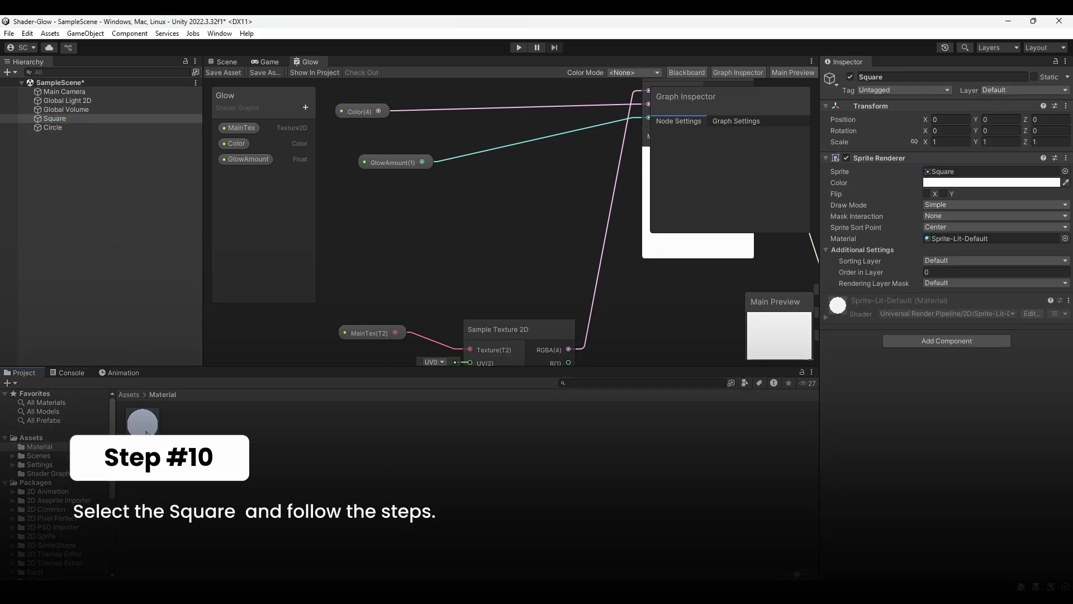
{"action": "left_click_drag", "start_coordinate": [146, 433], "coordinate": [906, 383]}
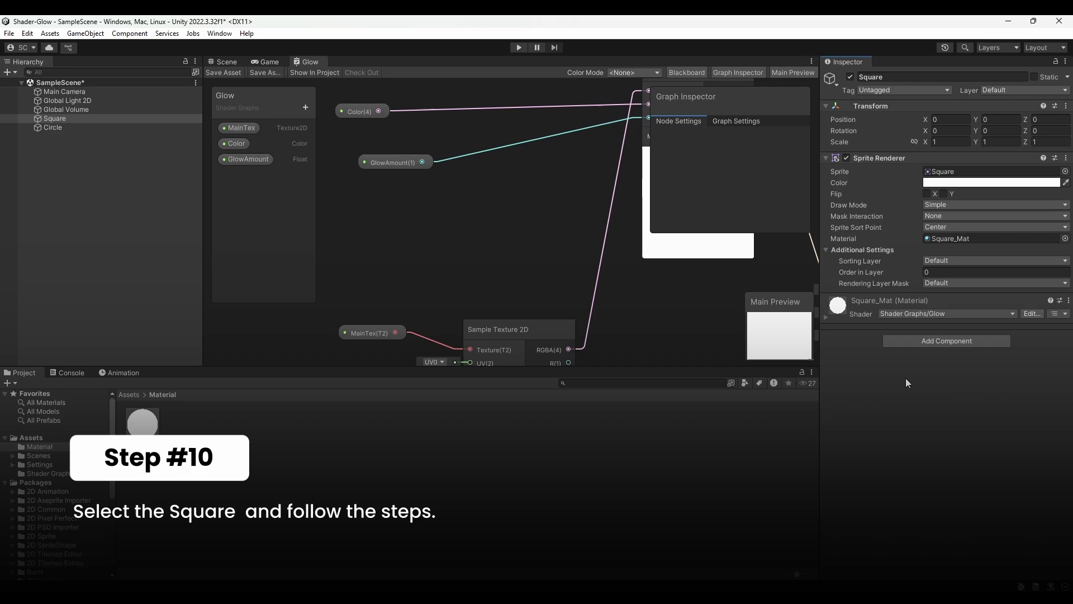
{"action": "left_click", "coordinate": [826, 317]}
{"action": "left_click", "coordinate": [946, 384]}
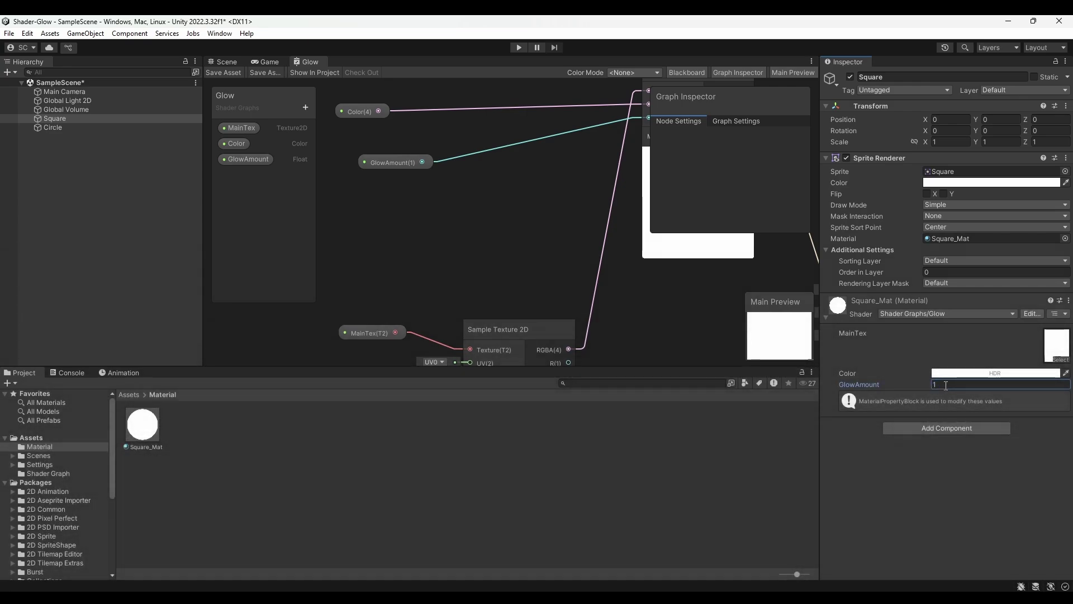
Set Square_Mat's HDR color to red (241, 4, 4) with intensity 2 and show the result in the Game view.
{"action": "left_click", "coordinate": [999, 373]}
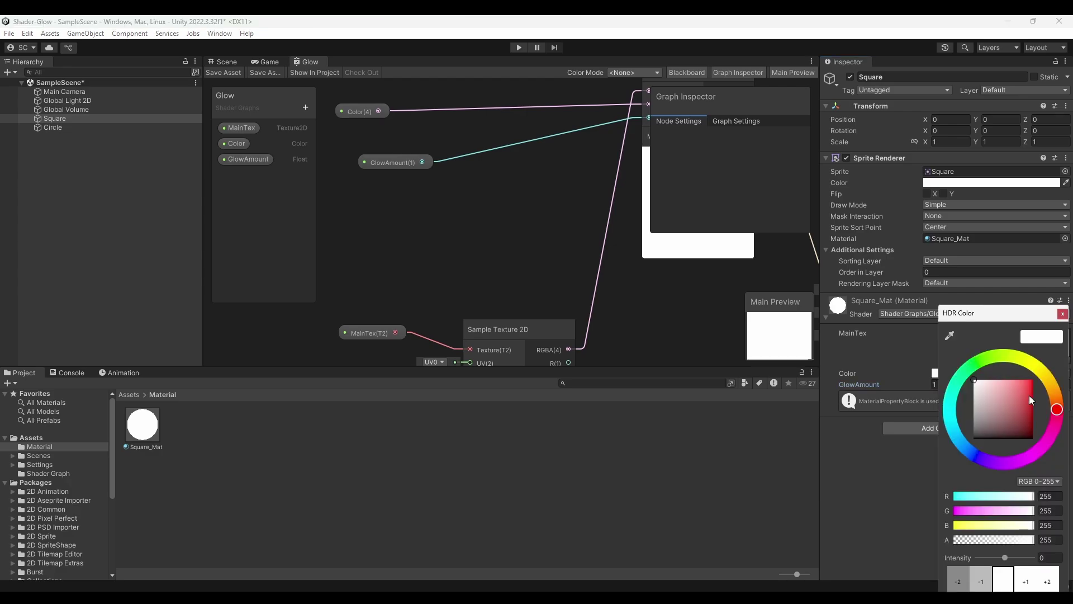
{"action": "left_click_drag", "start_coordinate": [1032, 400], "coordinate": [1033, 385]}
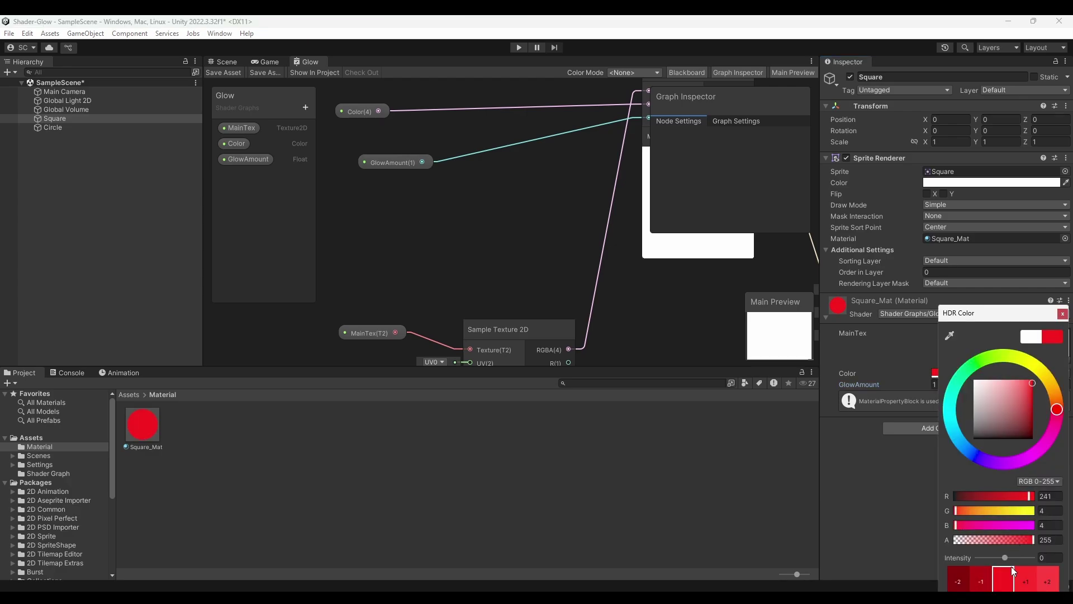
{"action": "left_click", "coordinate": [1027, 582]}
{"action": "left_click", "coordinate": [1027, 583]}
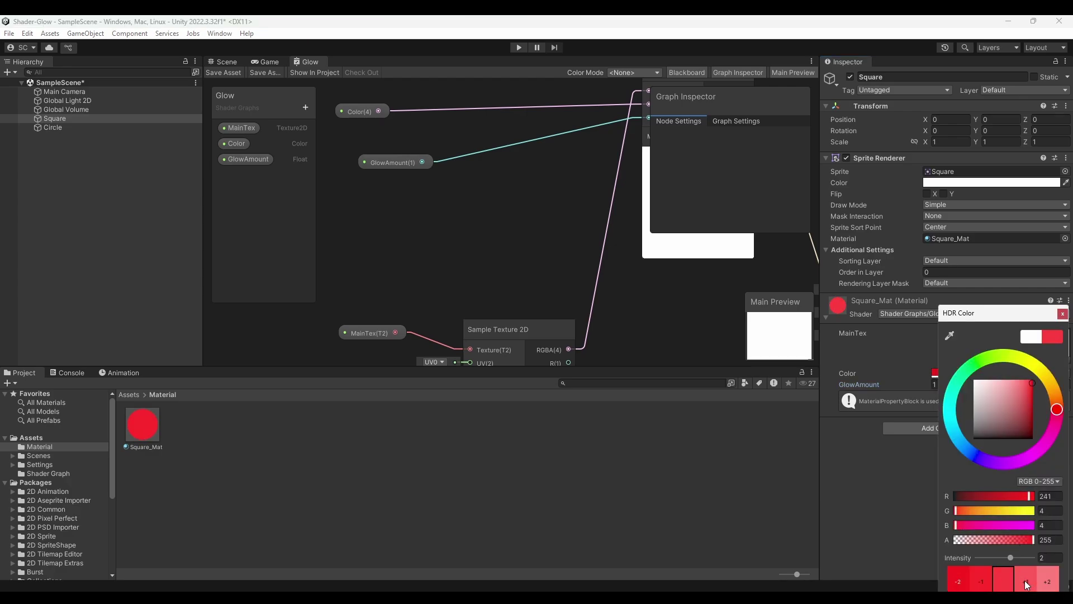
{"action": "left_click_drag", "start_coordinate": [1008, 316], "coordinate": [1006, 287]}
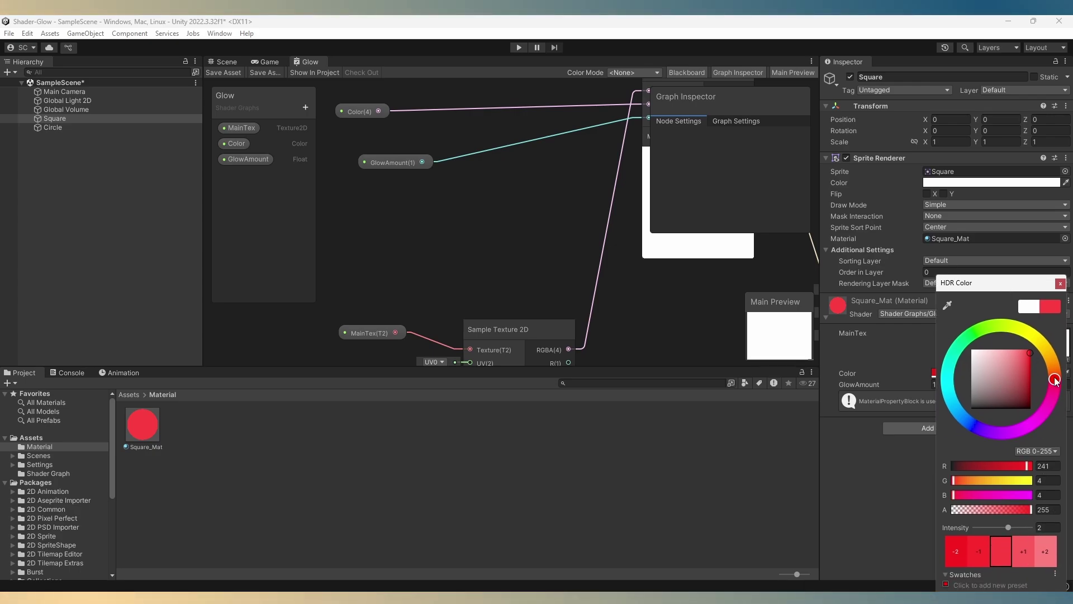
{"action": "left_click", "coordinate": [1060, 283]}
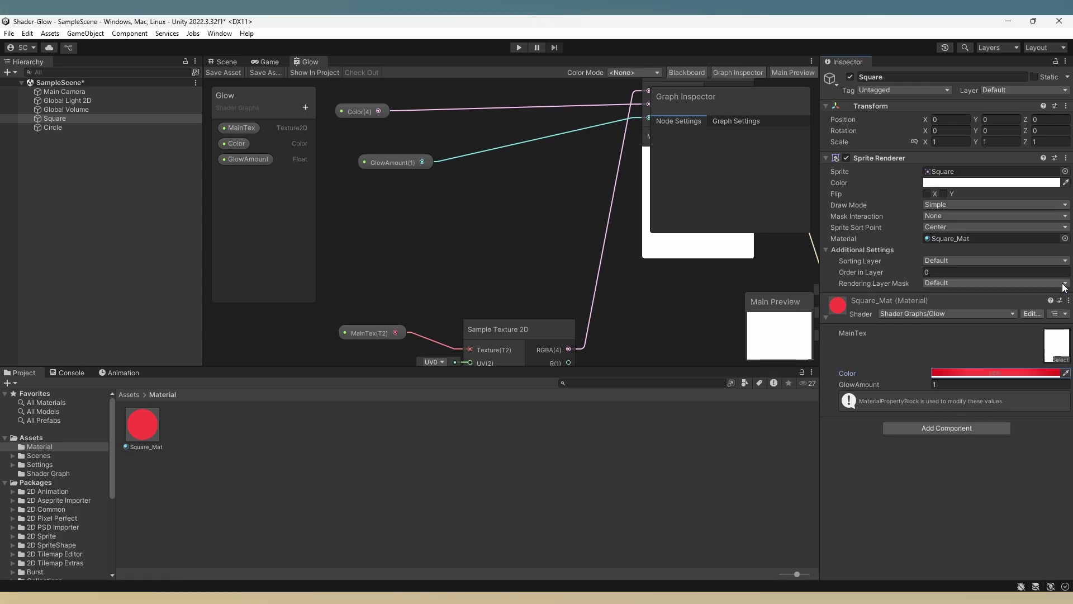
{"action": "left_click", "coordinate": [269, 63]}
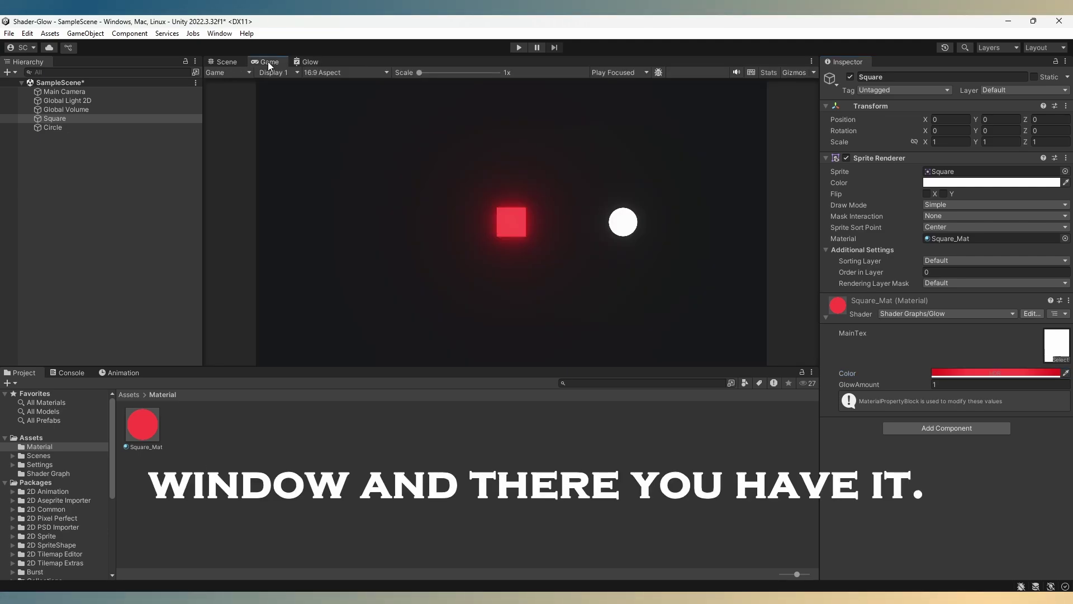